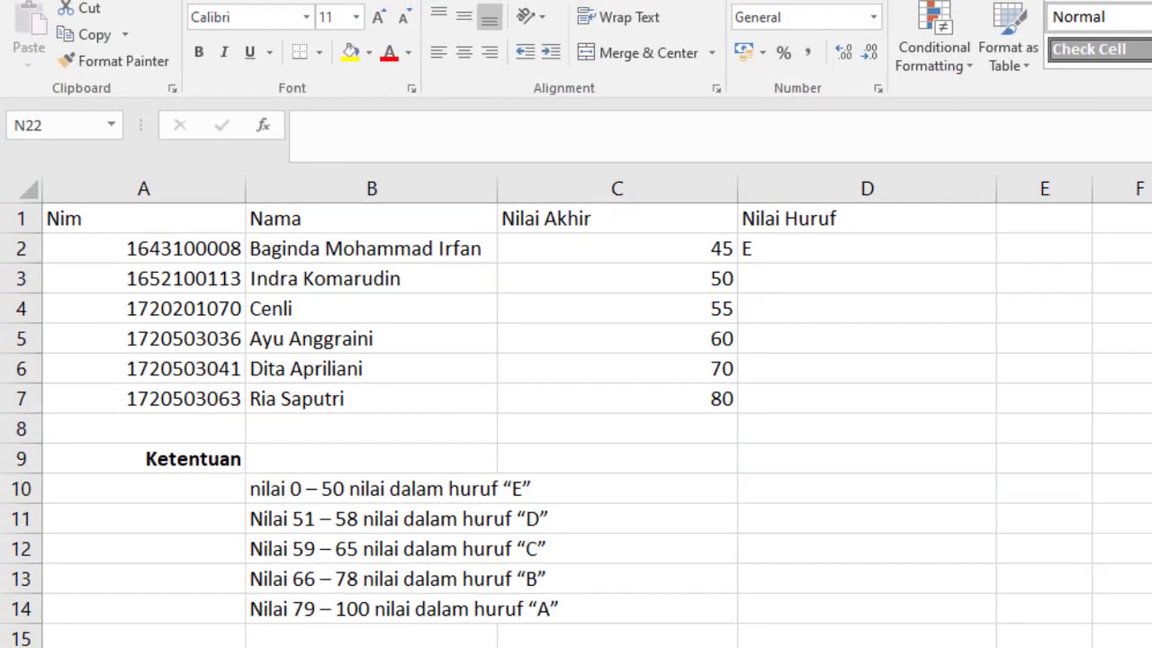
Clear cell D2 and begin a new IF formula there that returns "A" when C2>78
left_click(776, 249)
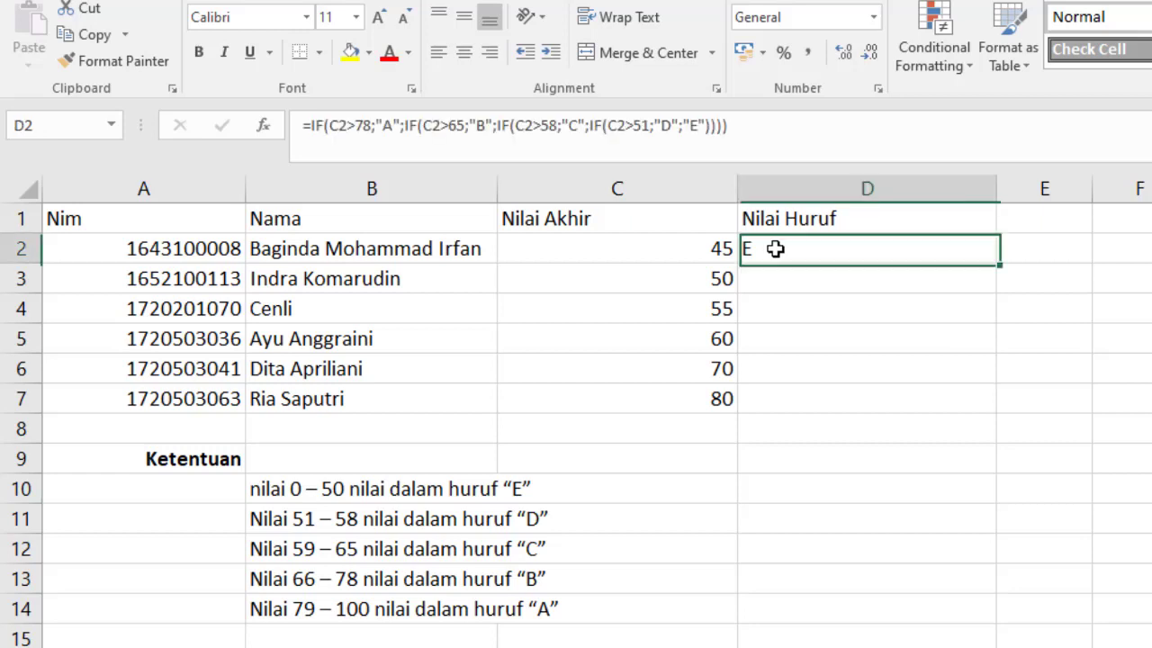
key("Delete")
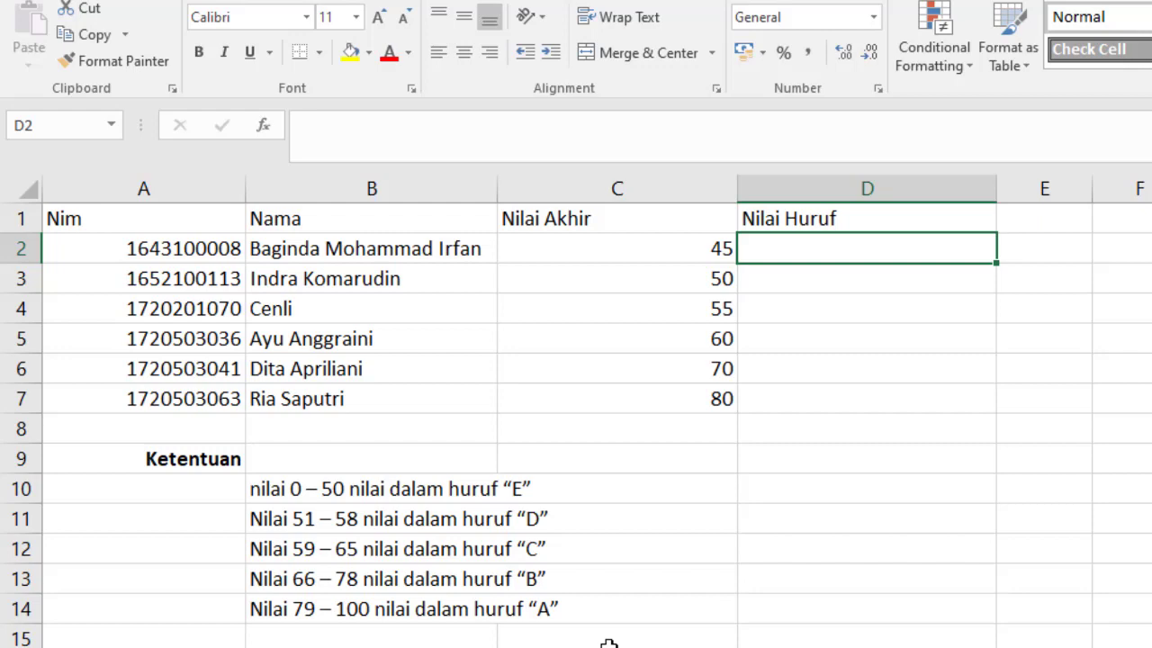
type("=if")
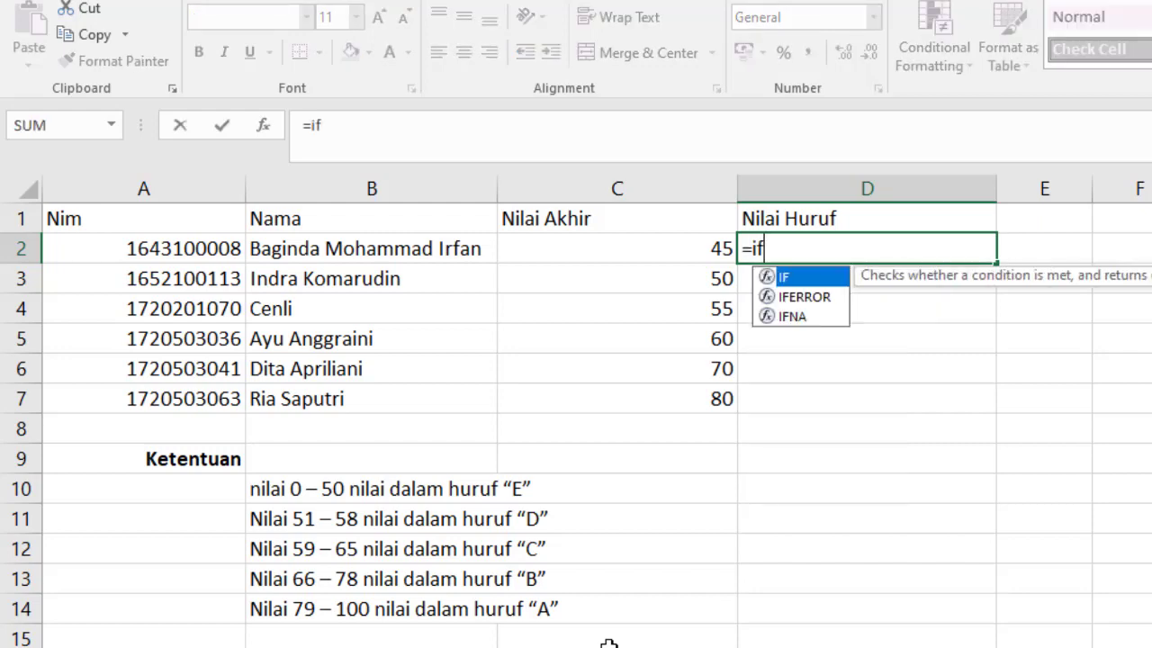
type("(")
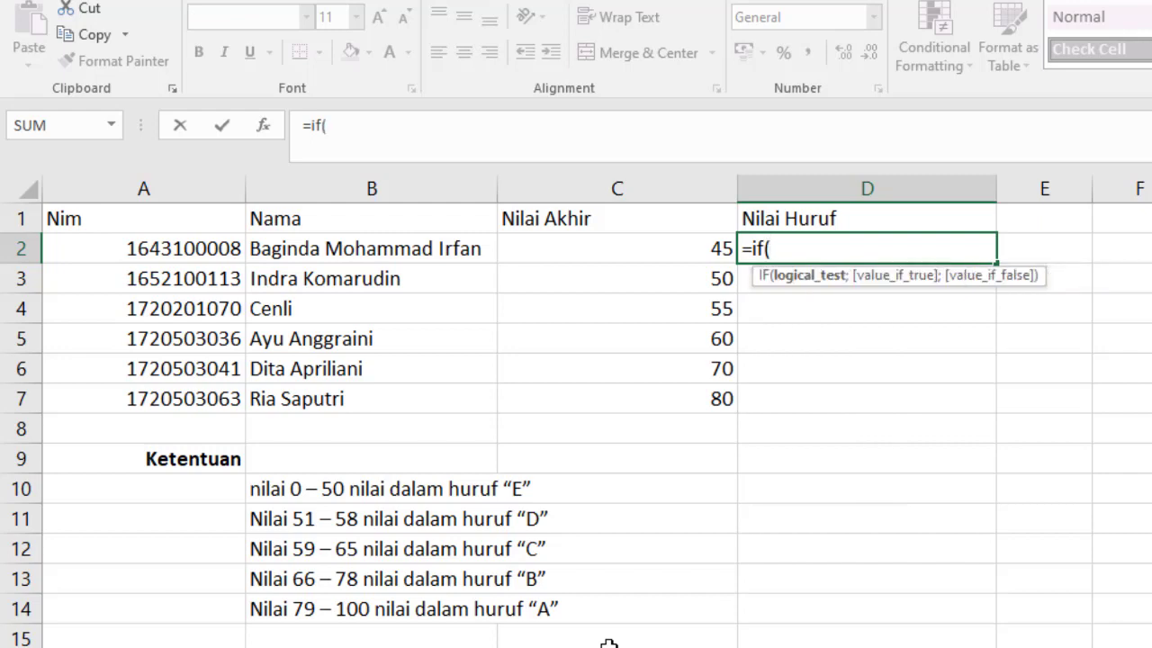
left_click(589, 250)
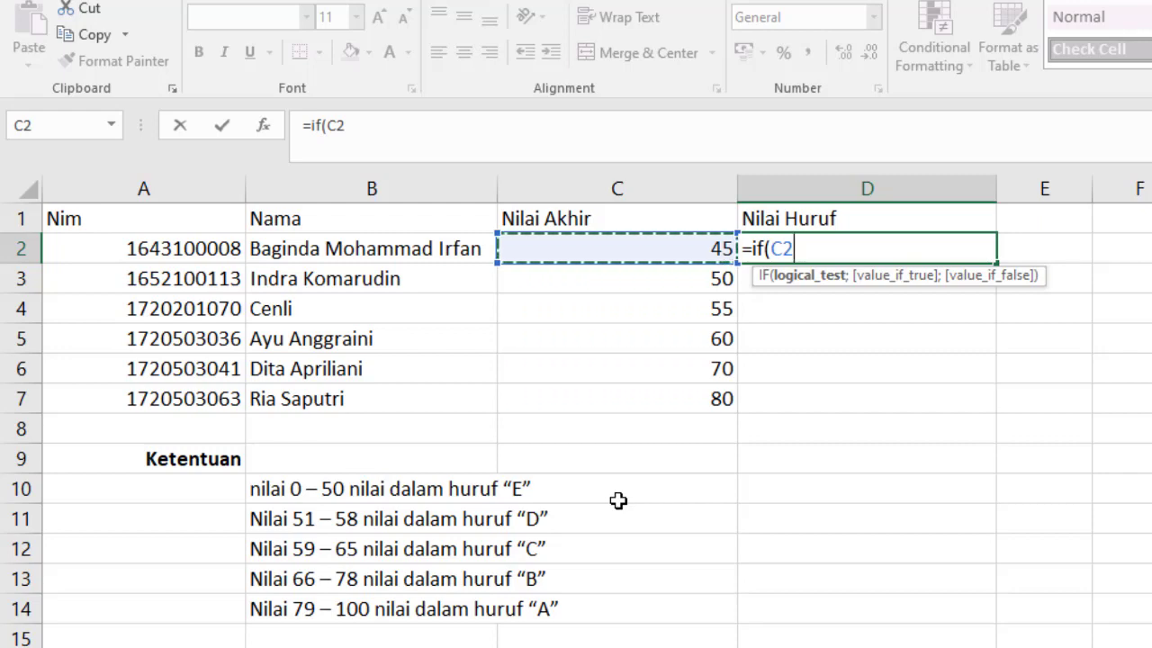
type(">")
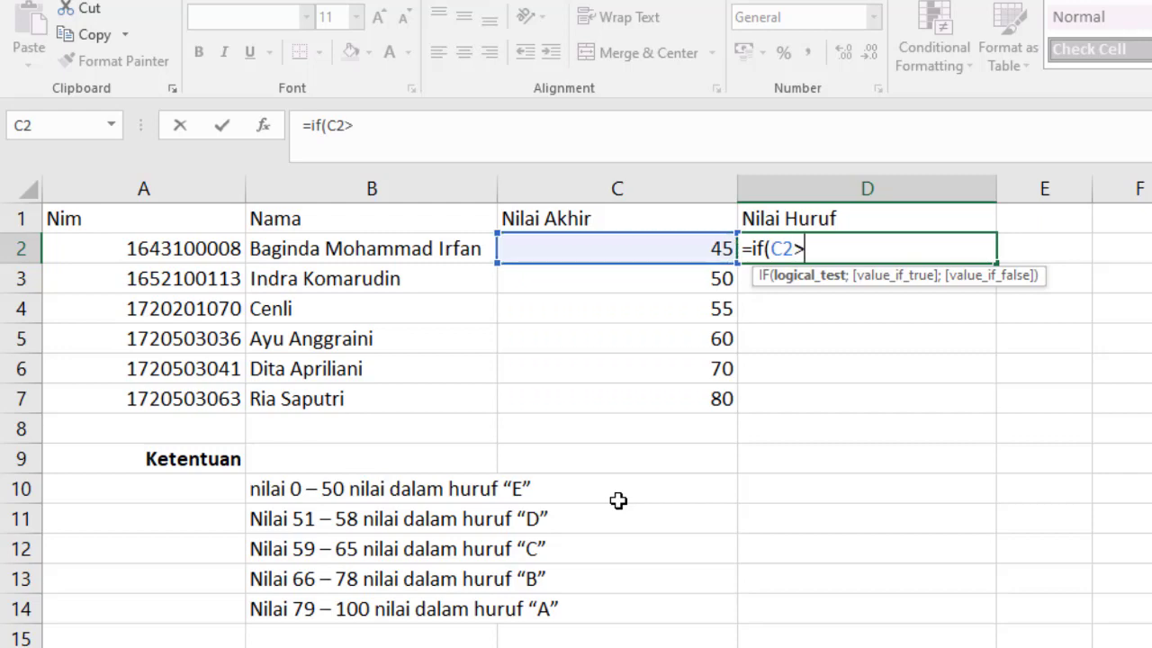
type("78")
type(";")
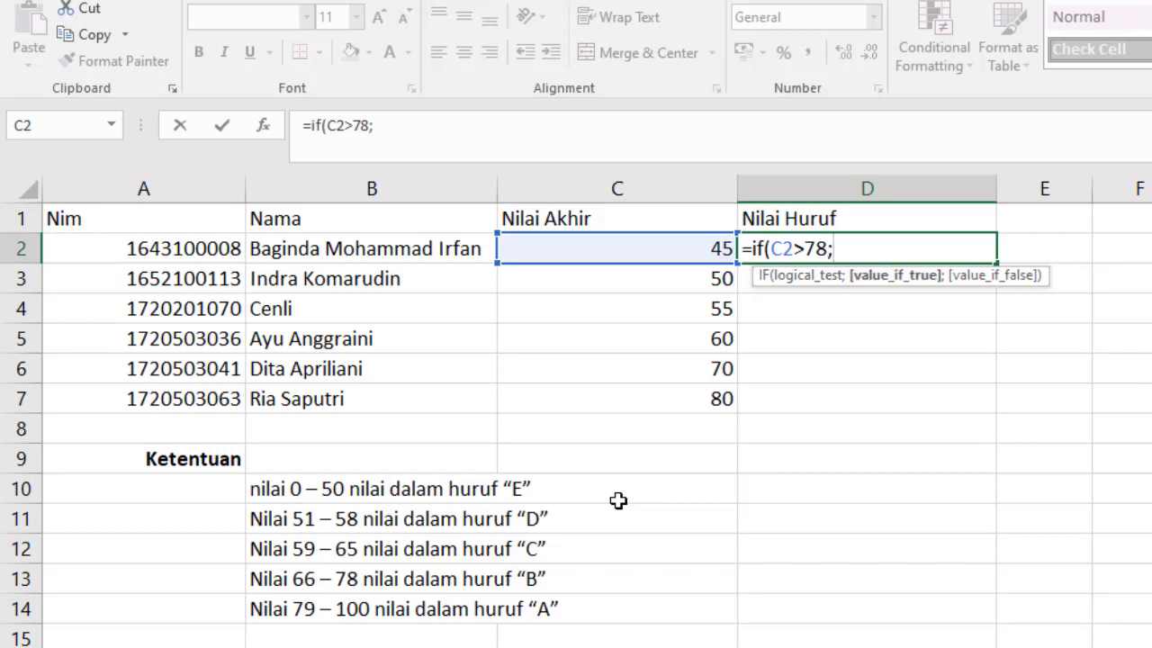
type("\"A\";")
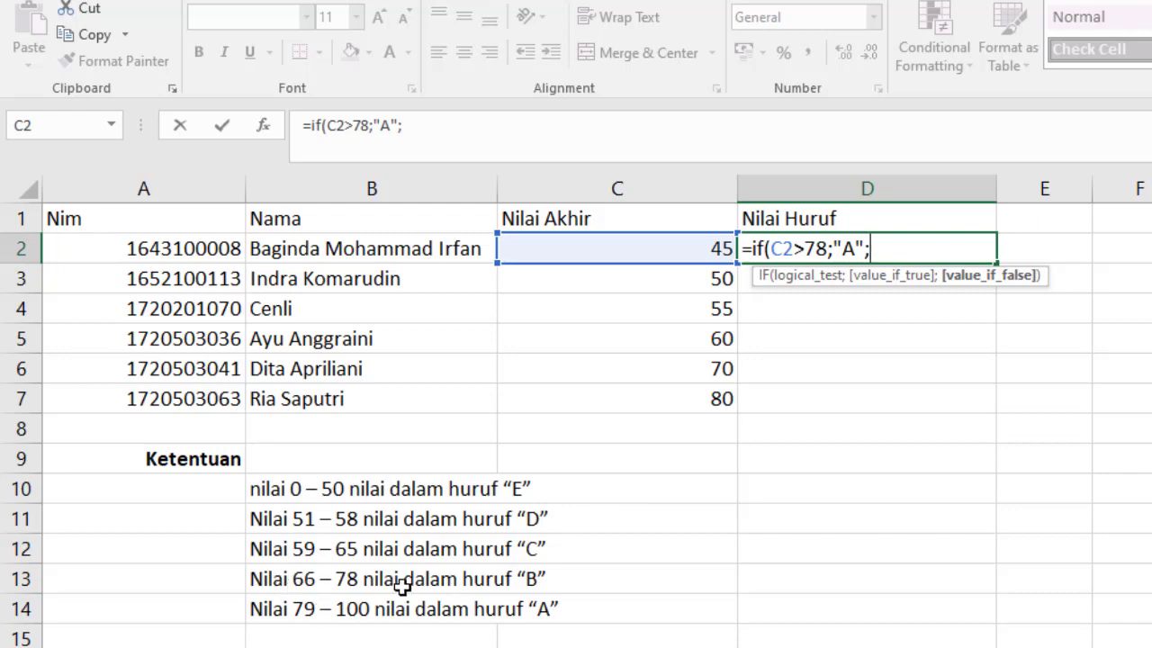
Nest a second IF in the D2 formula that returns "B" when C2>65
type("if(")
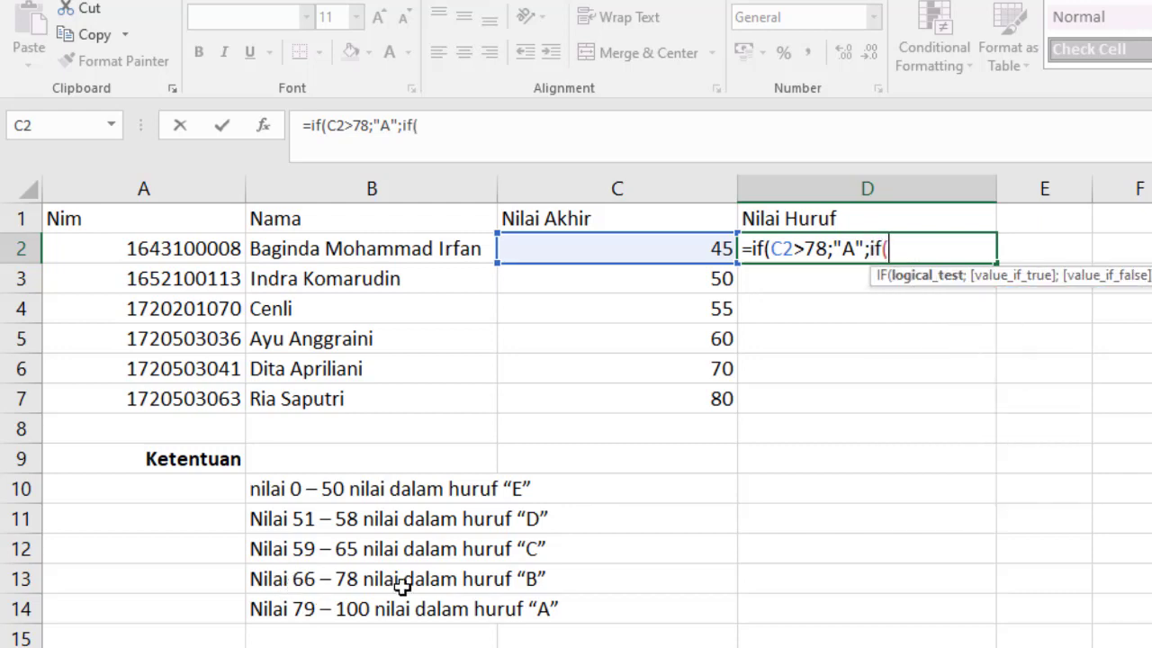
left_click(636, 245)
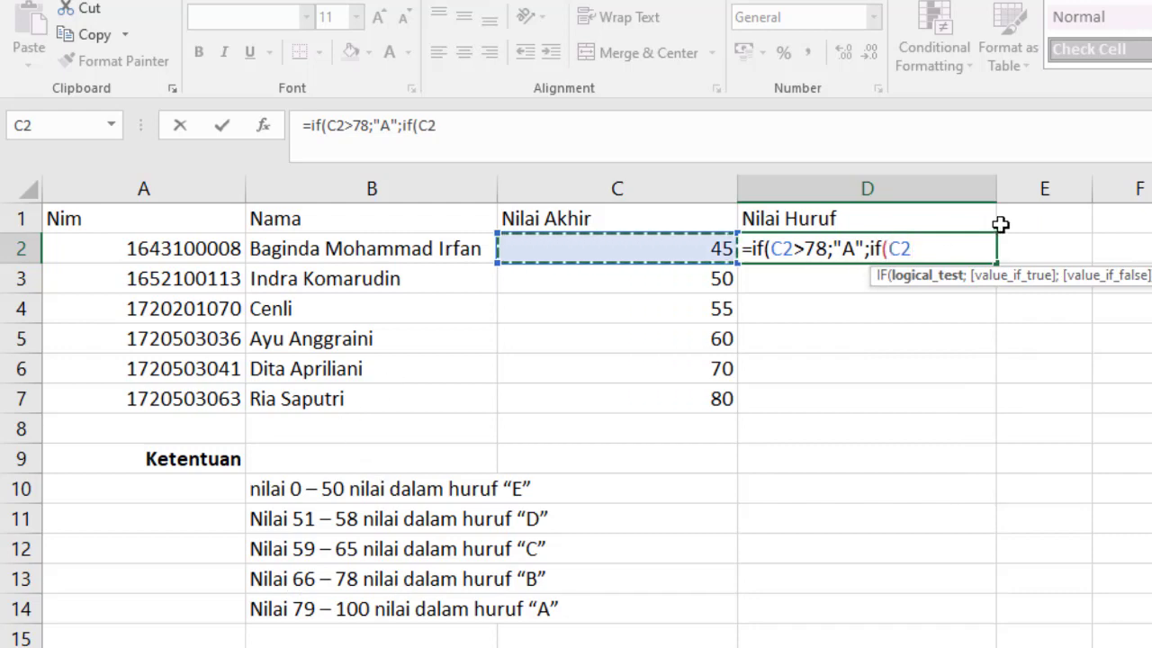
type(">")
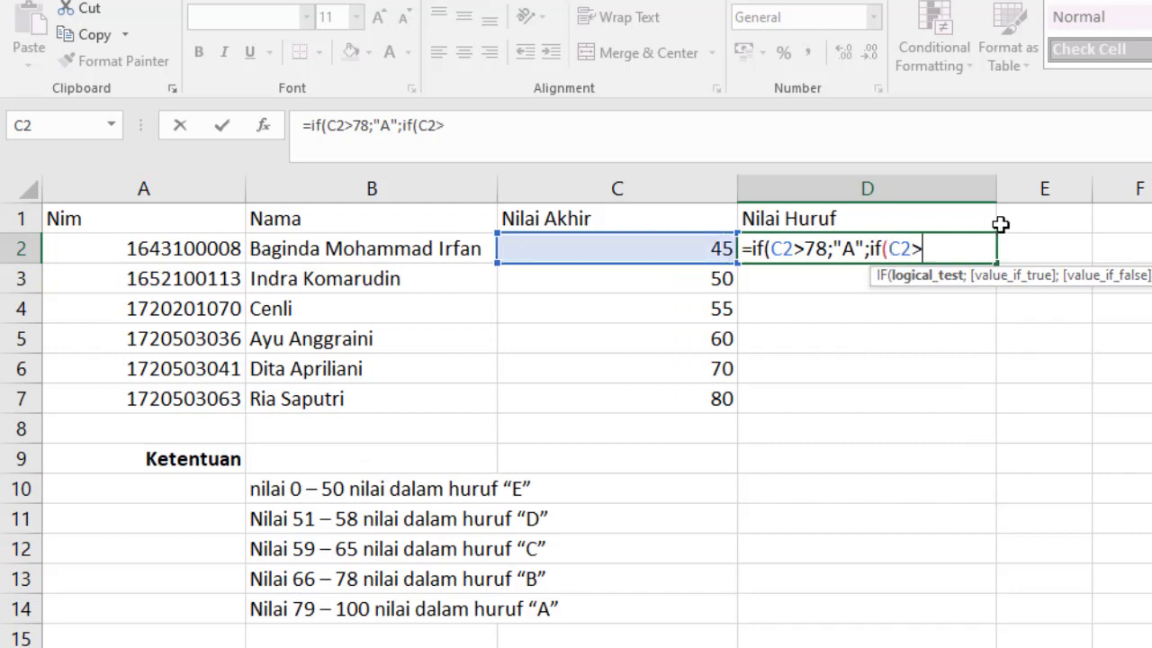
type("65;")
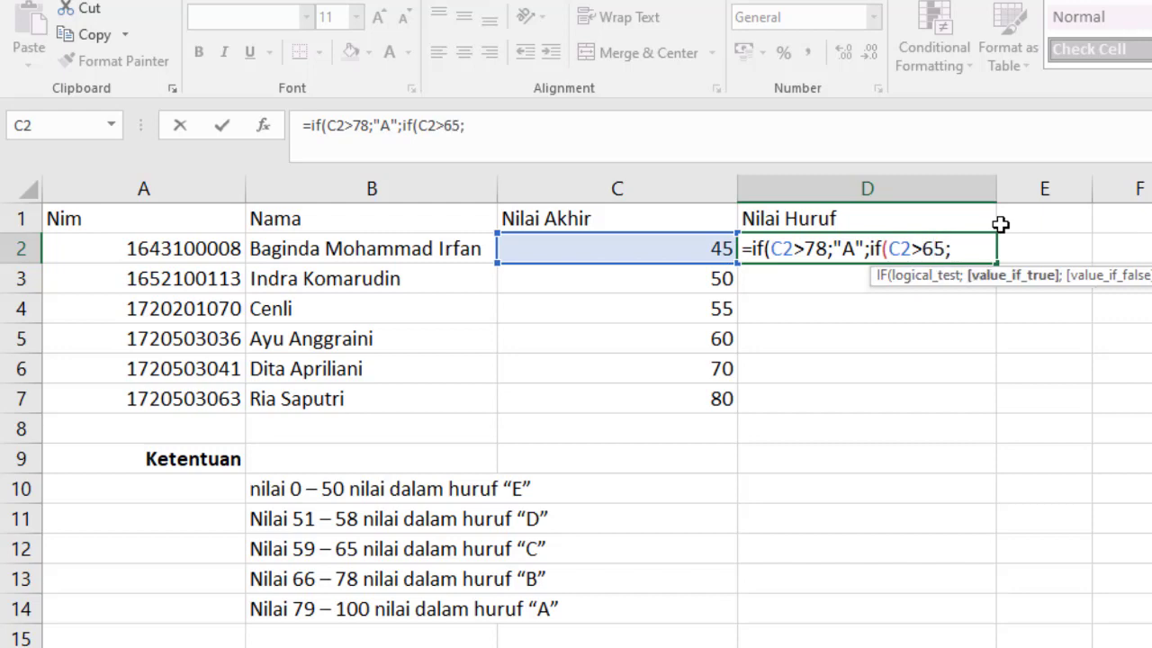
type("\"B\";")
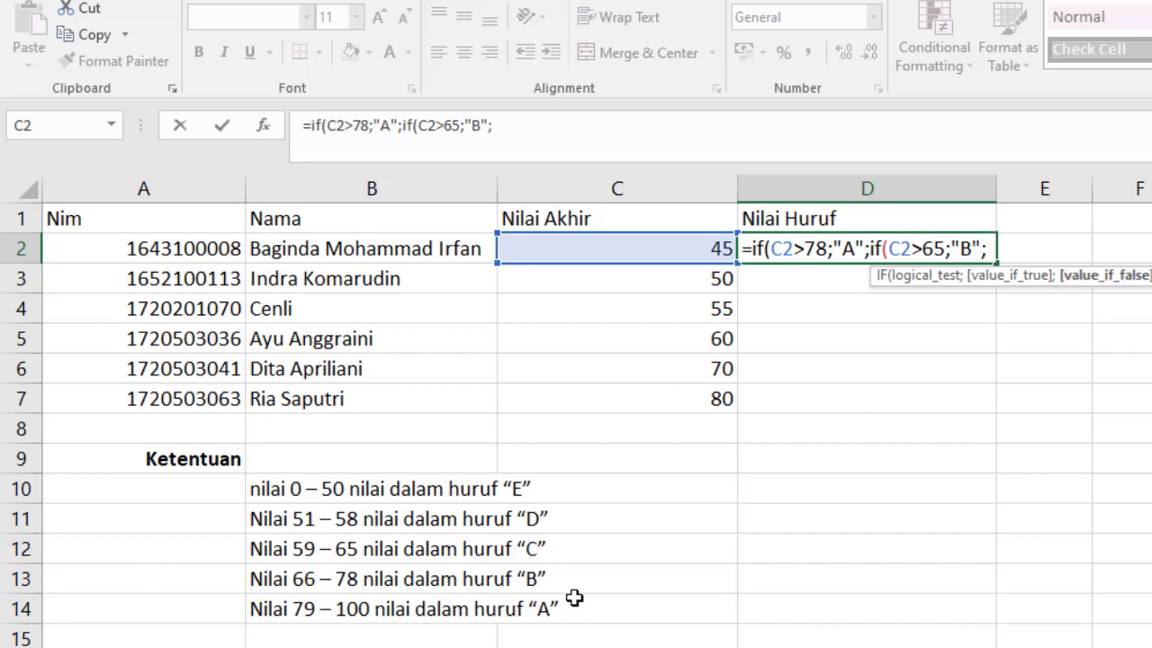
Nest a third IF in the D2 formula that returns "C" when C2>58
type("if(")
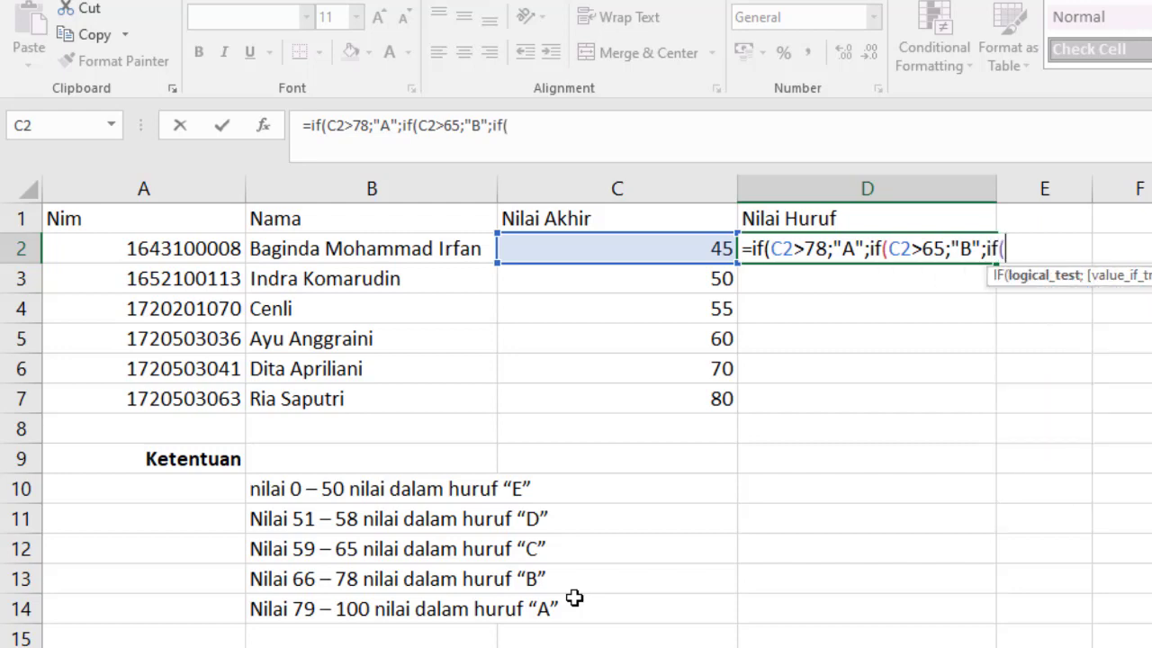
left_click(618, 249)
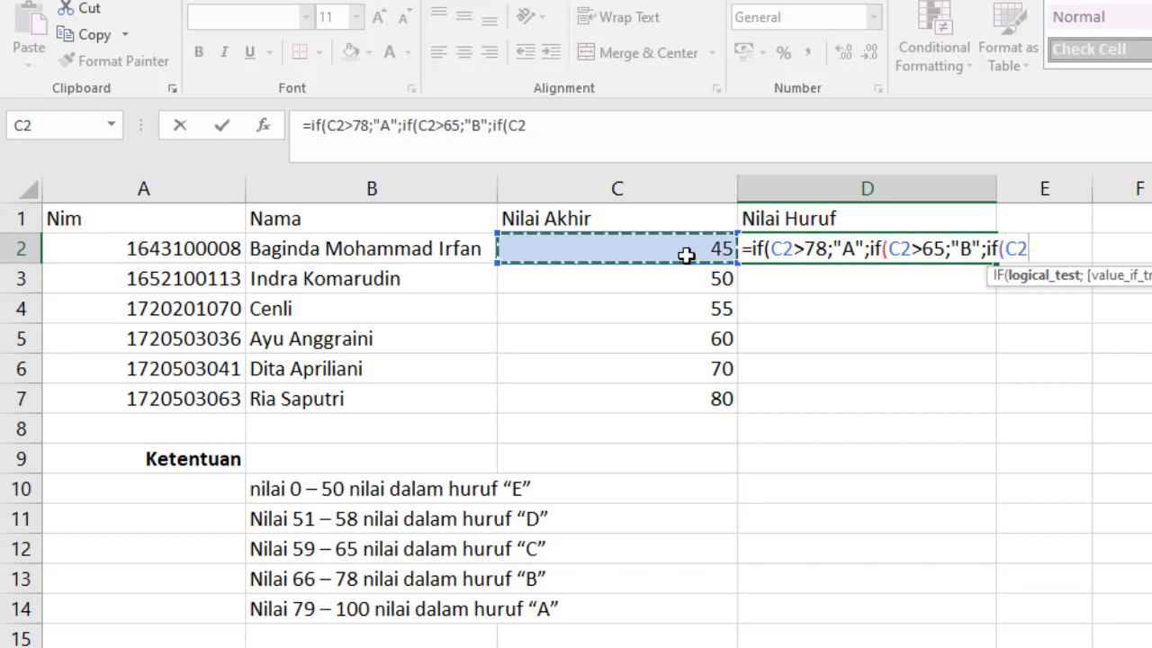
type(">")
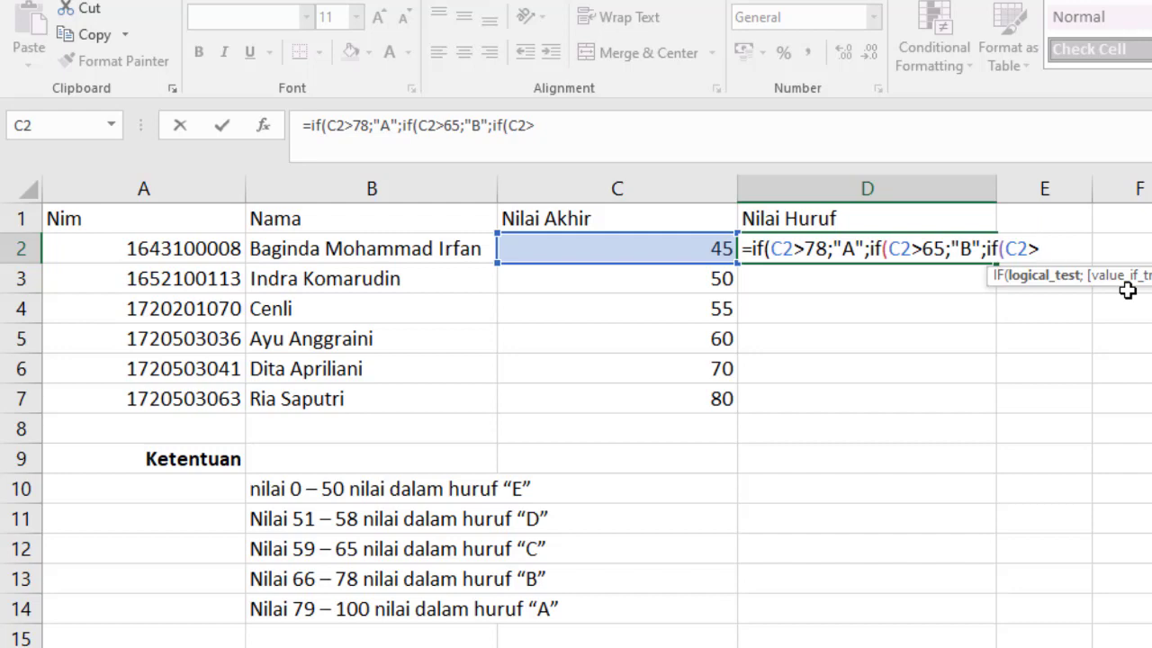
type("58;\"")
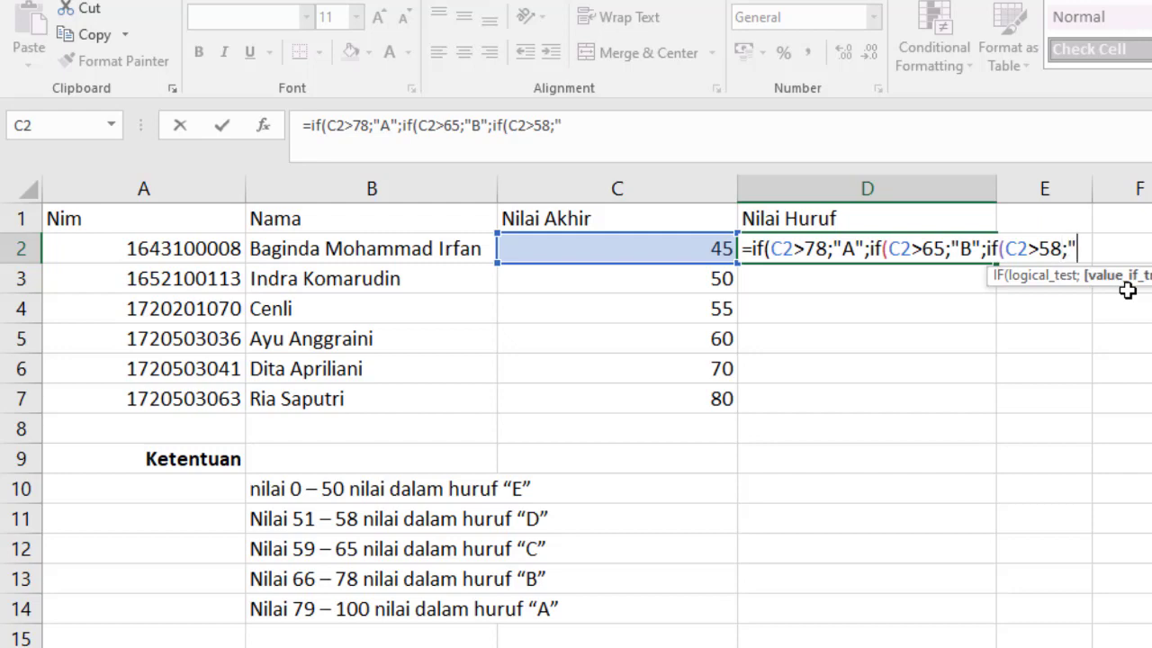
type("C\";")
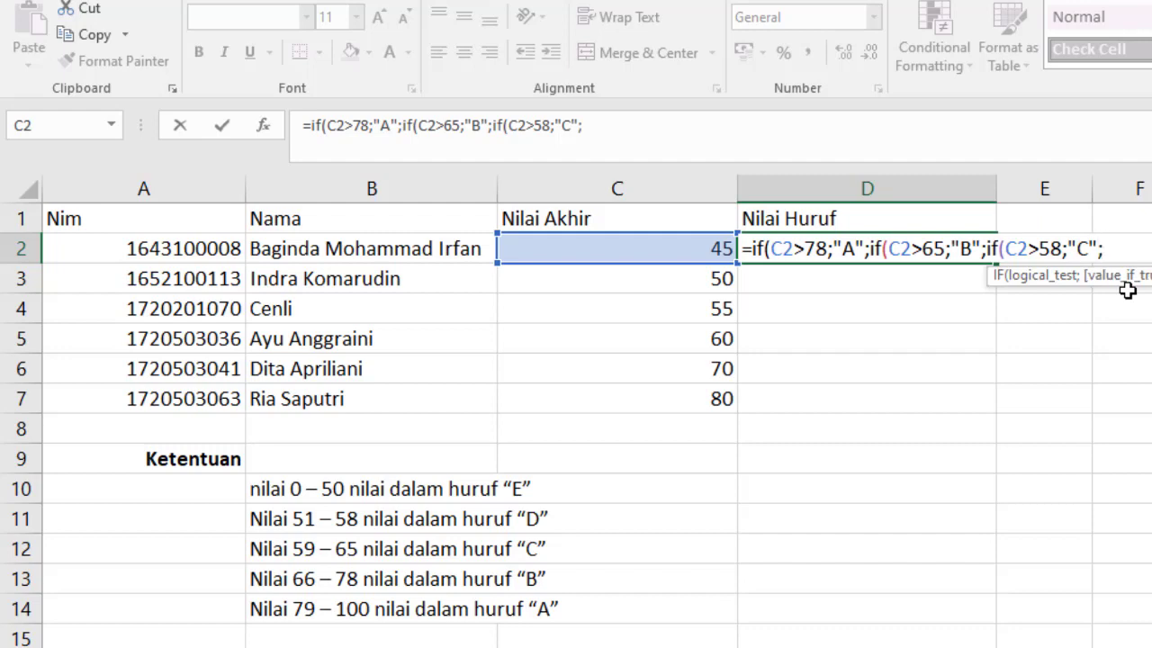
Nest a fourth IF in the D2 formula that returns "D" when C2>50
type("IF(")
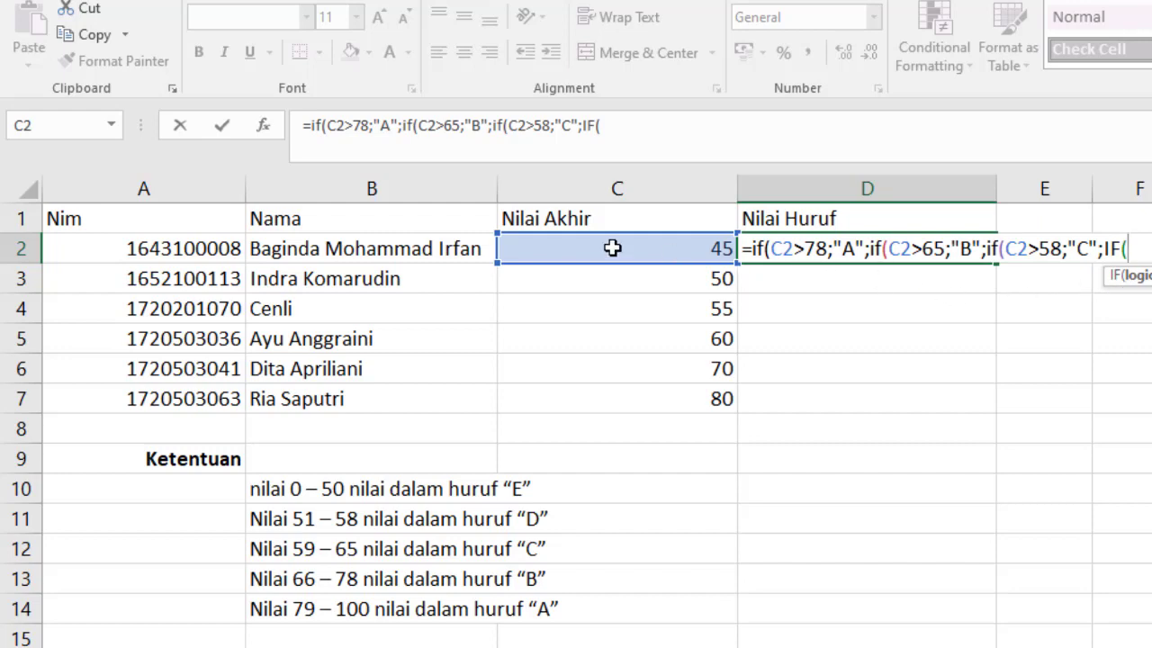
left_click(613, 248)
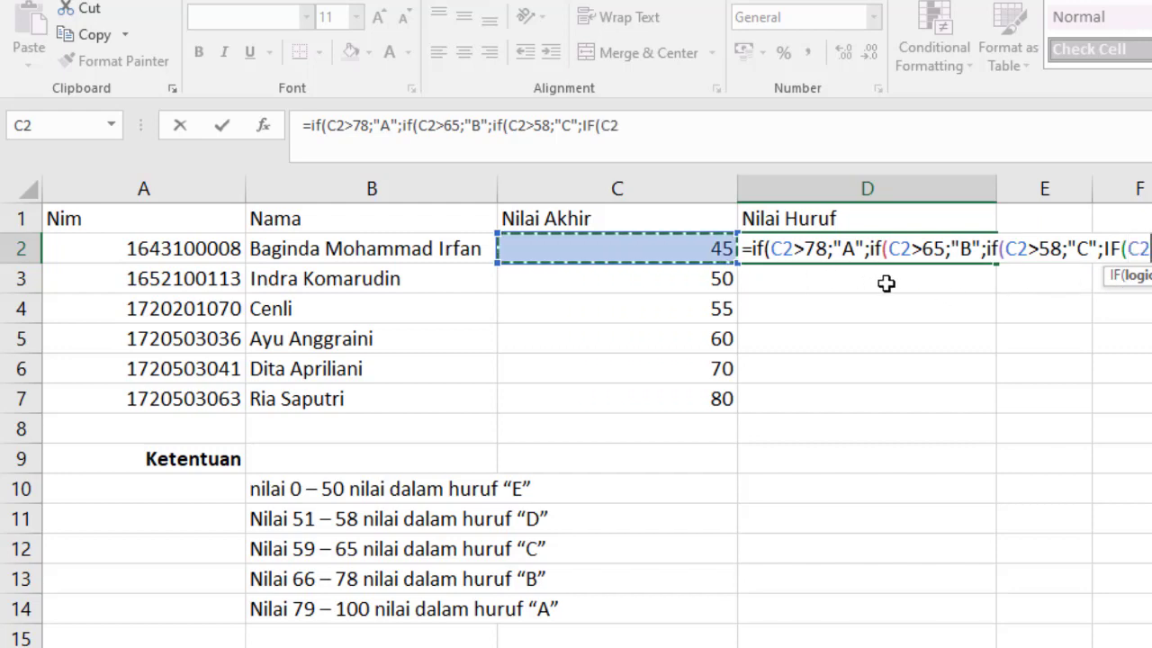
type(">")
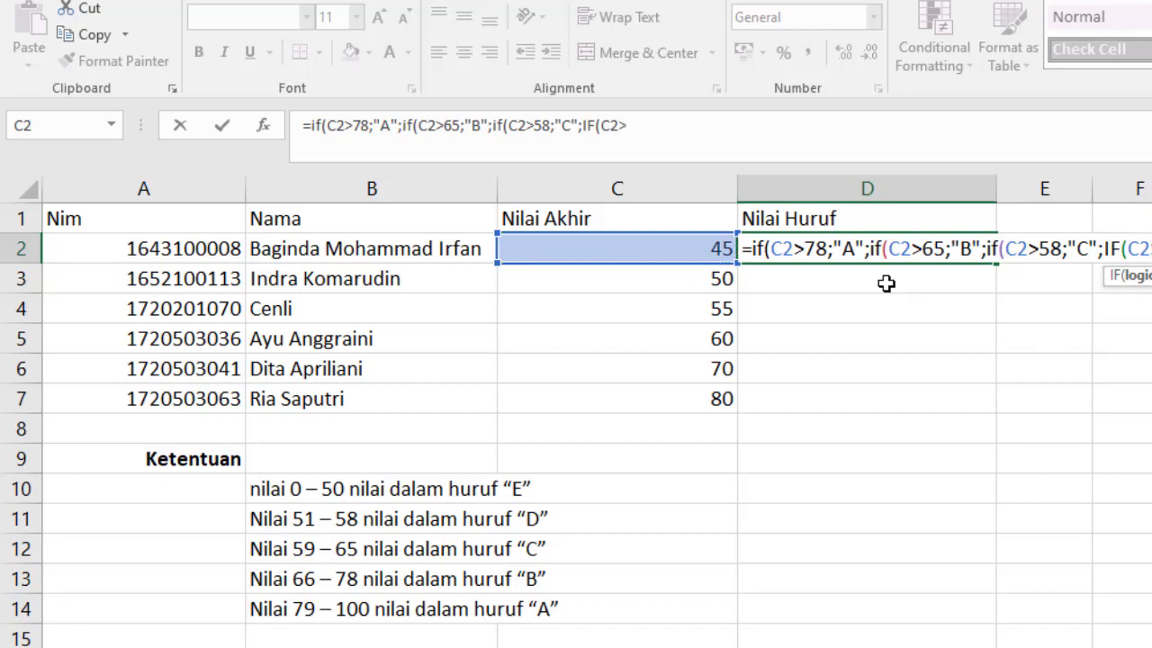
type("5")
type("0;\"")
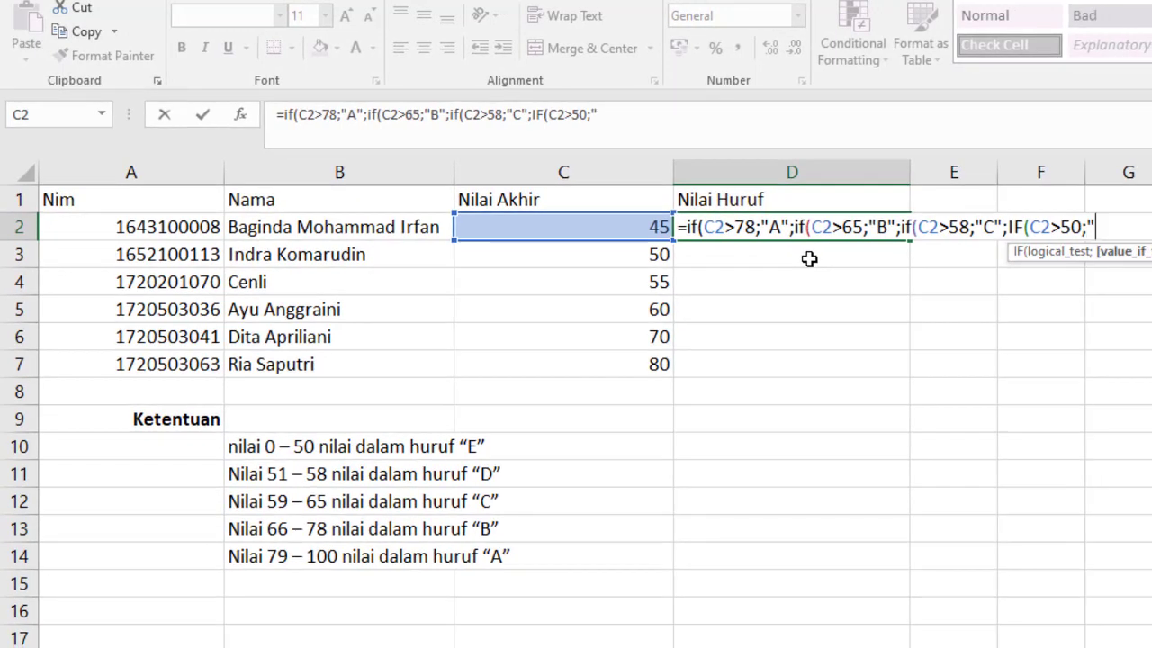
type("D\";")
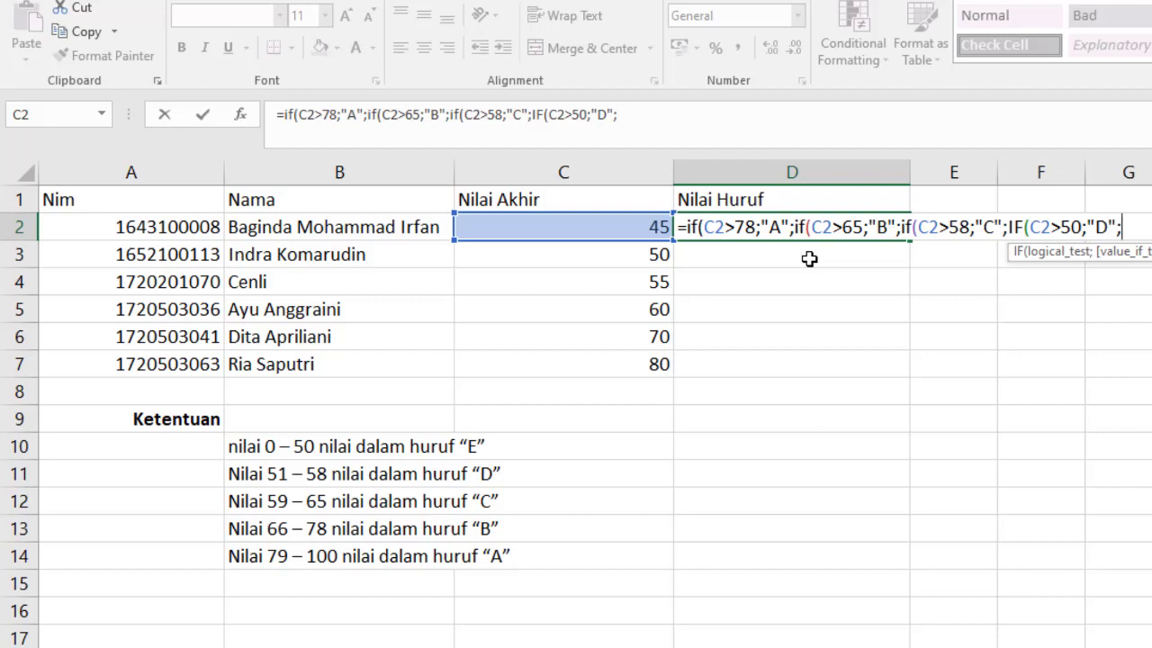
Add "E" as the innermost IF's false value, with both quotation marks, followed by three closing parentheses
type("\"E\")")
type(")")
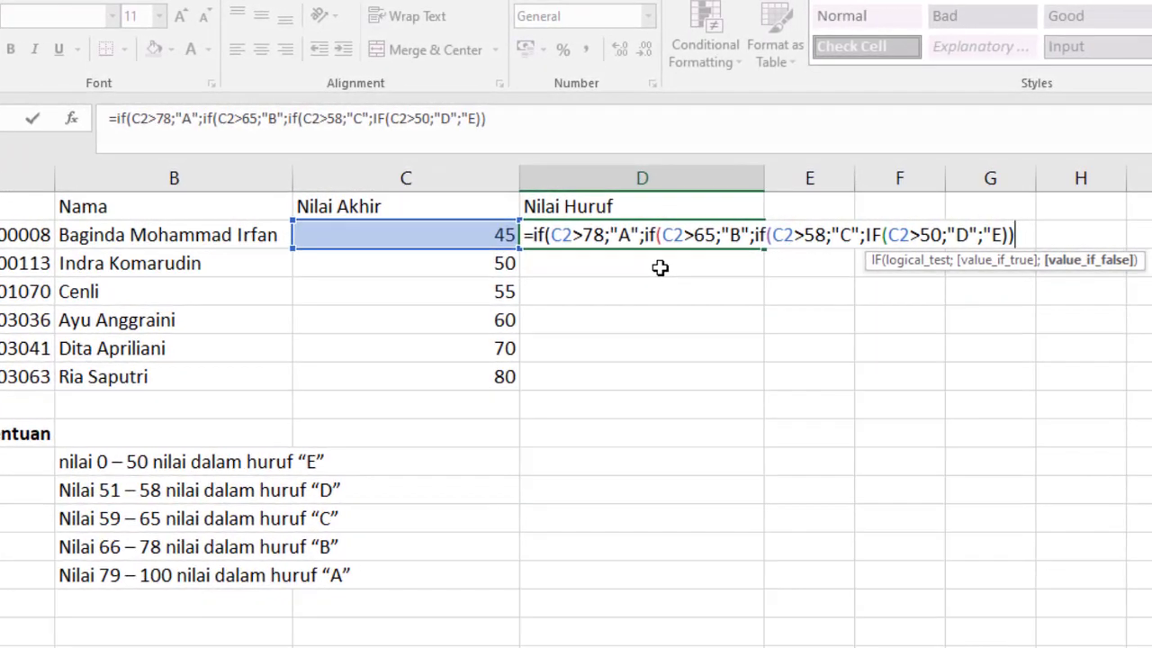
type(")")
key("Left")
key("Left")
key("Left")
type("\"")
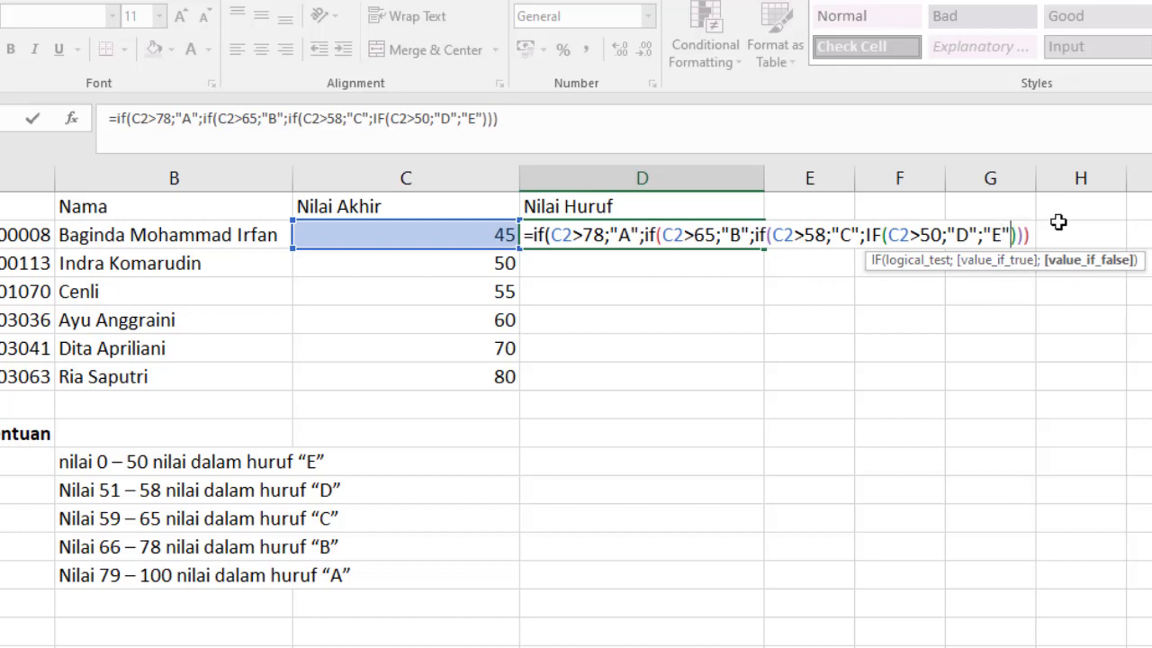
Redo the closing parentheses so that four of them close all nested IFs, and enter the formula in D2
key("Right")
key("Right")
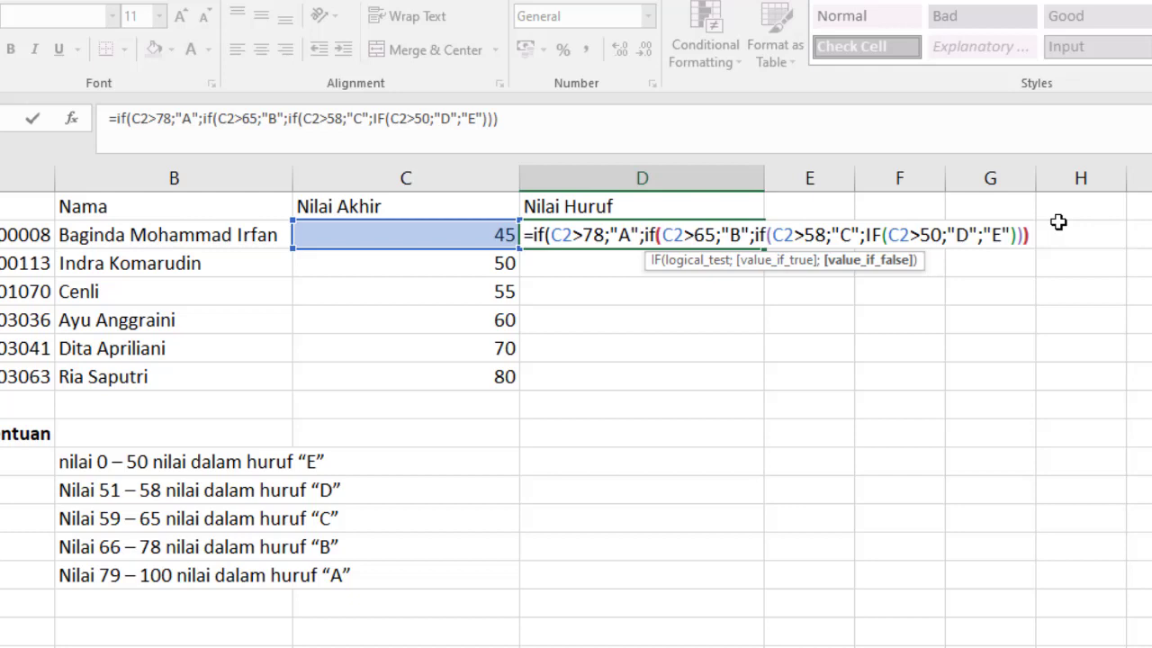
key("Right")
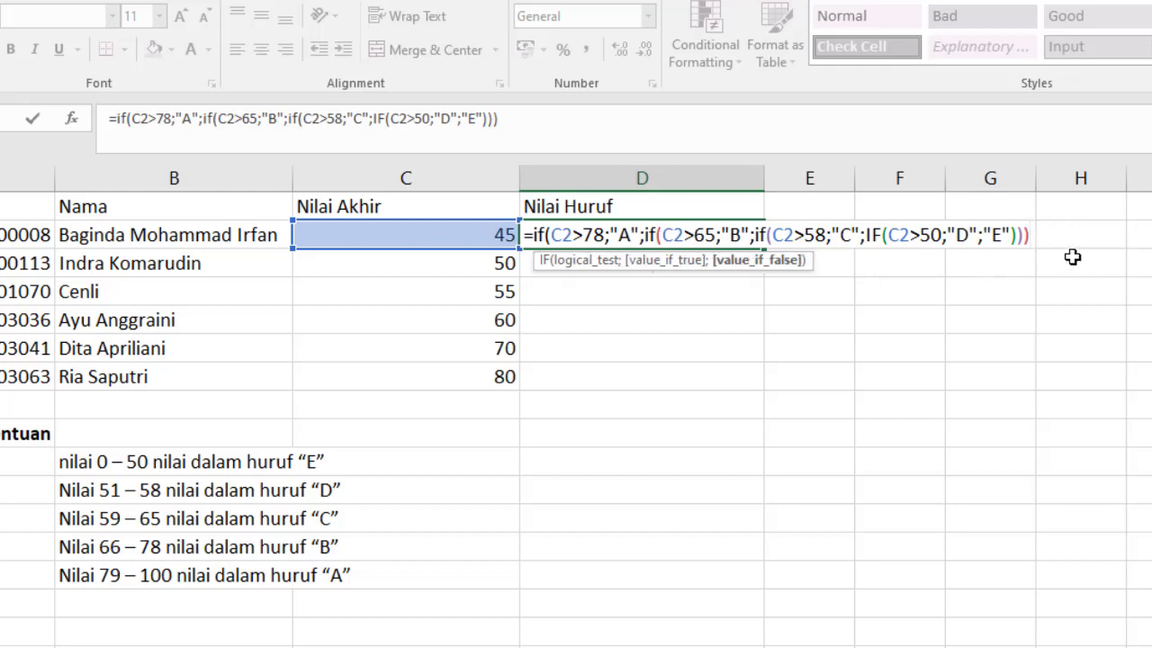
key("BackSpace")
key("BackSpace")
key("BackSpace")
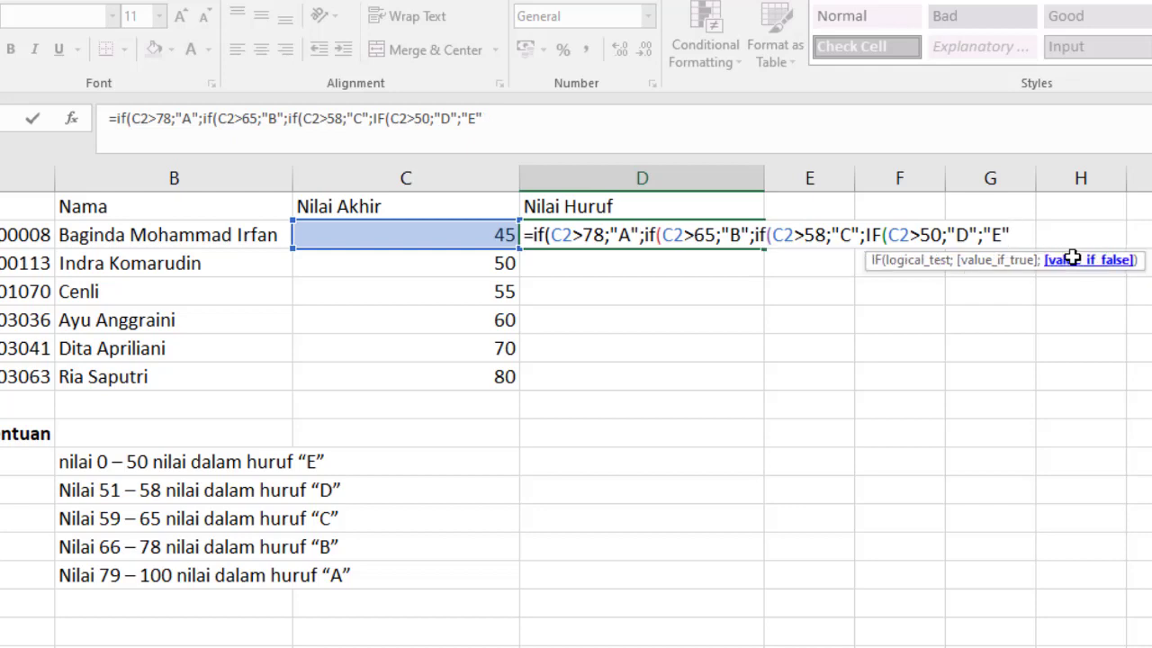
type(")")
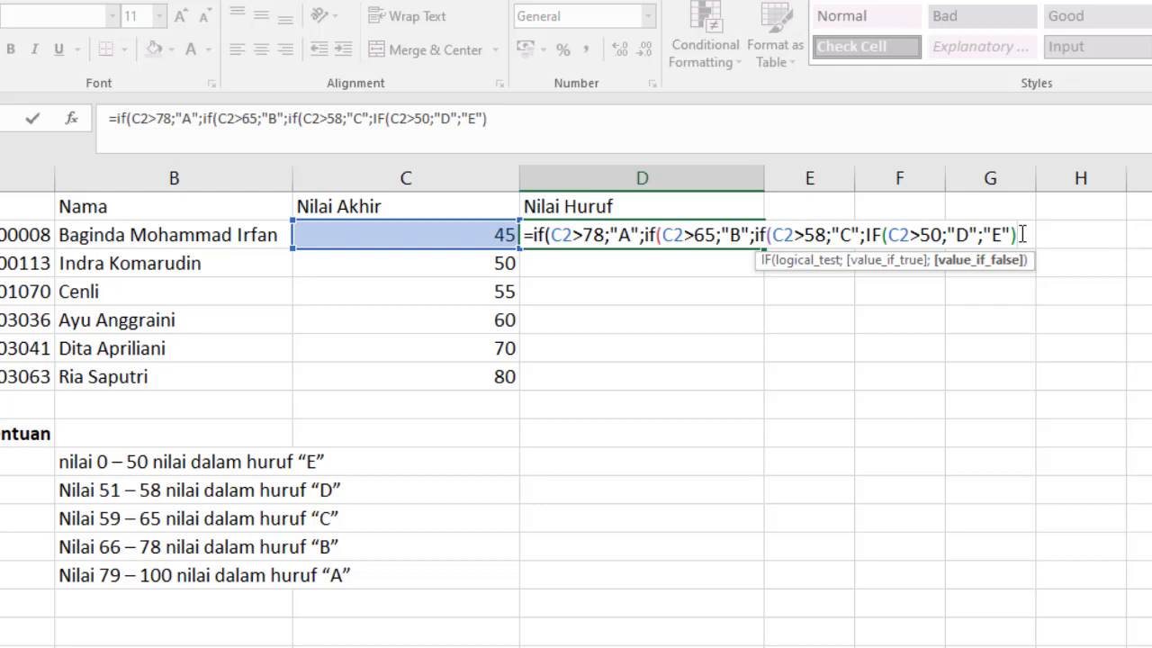
type(")")
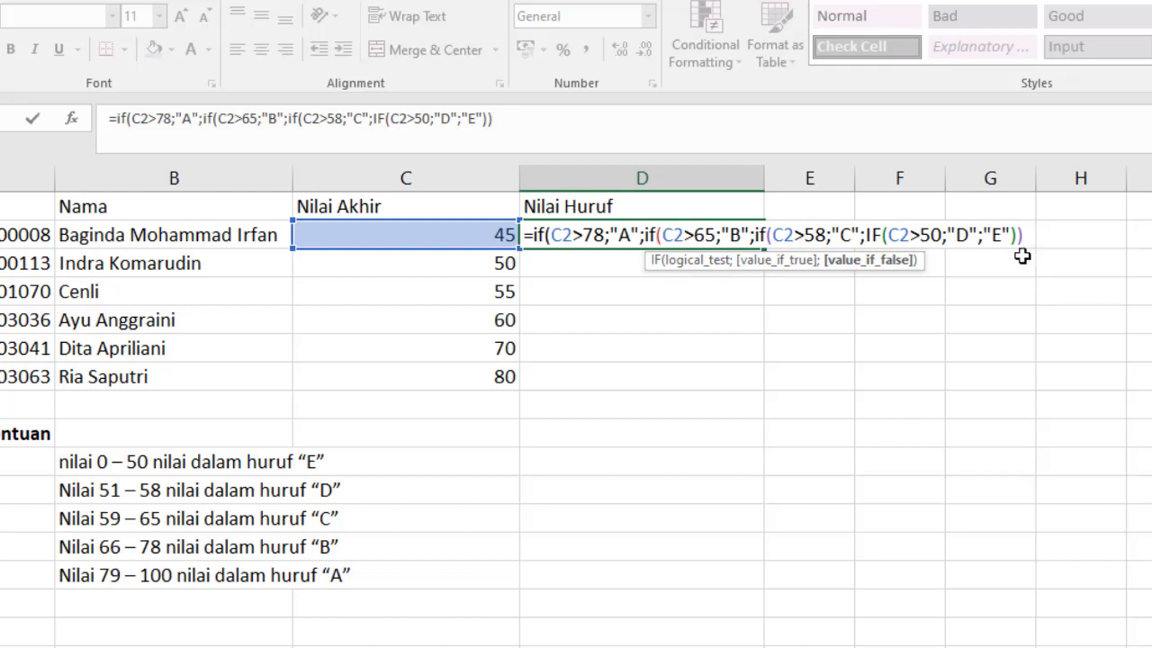
type(")")
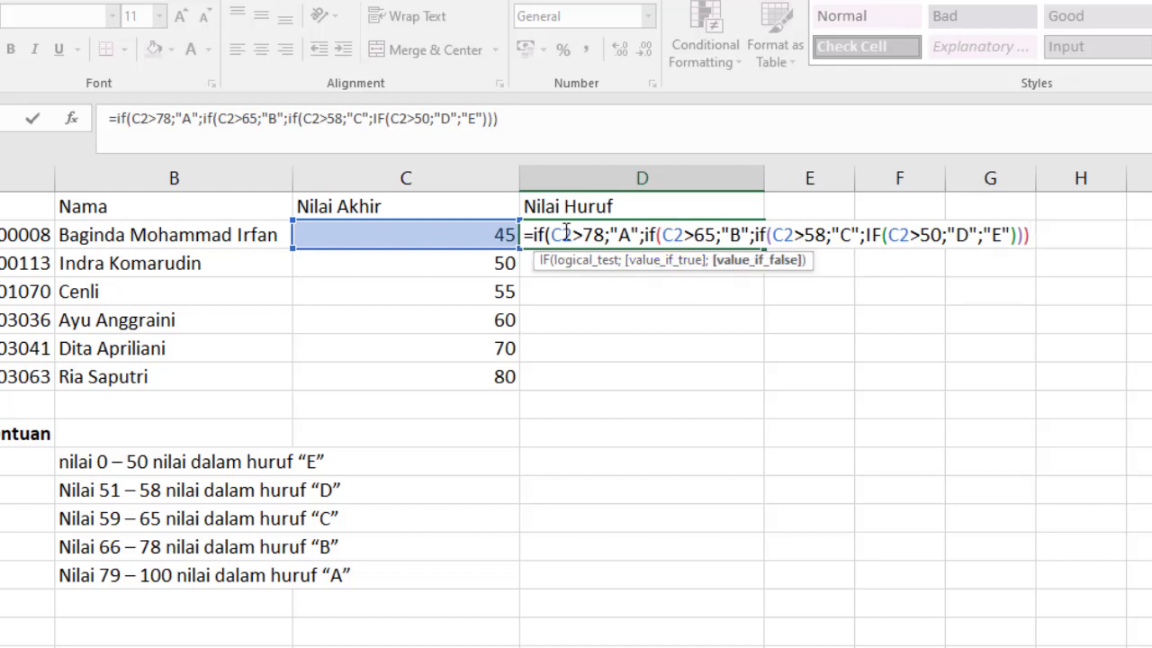
type(")")
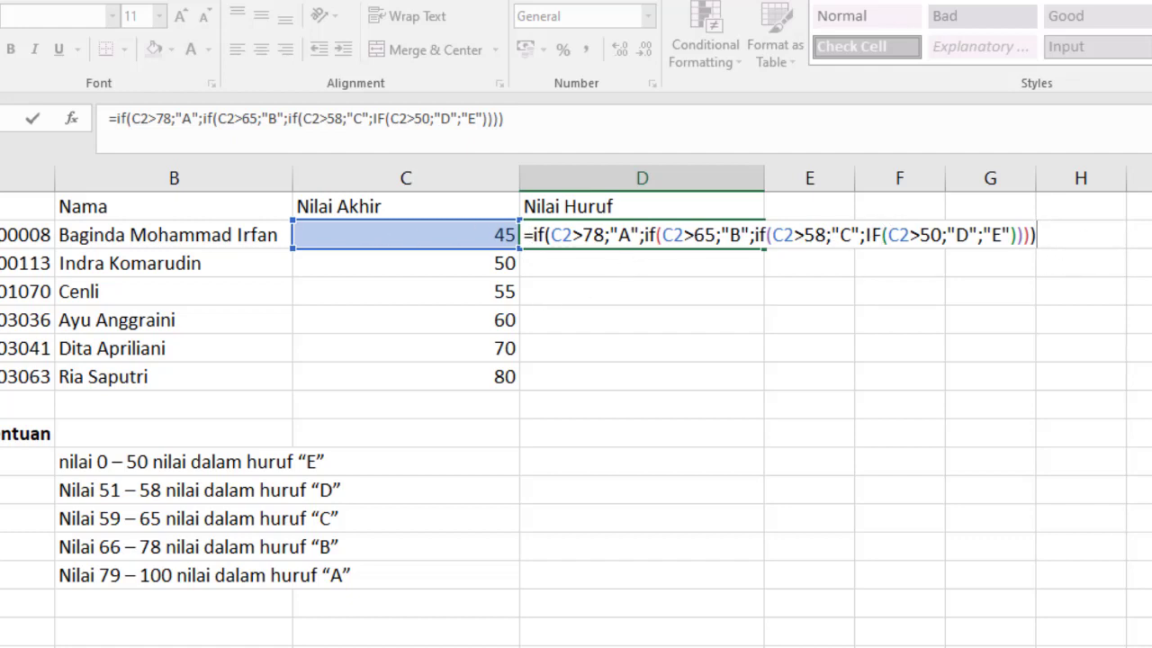
key("Return")
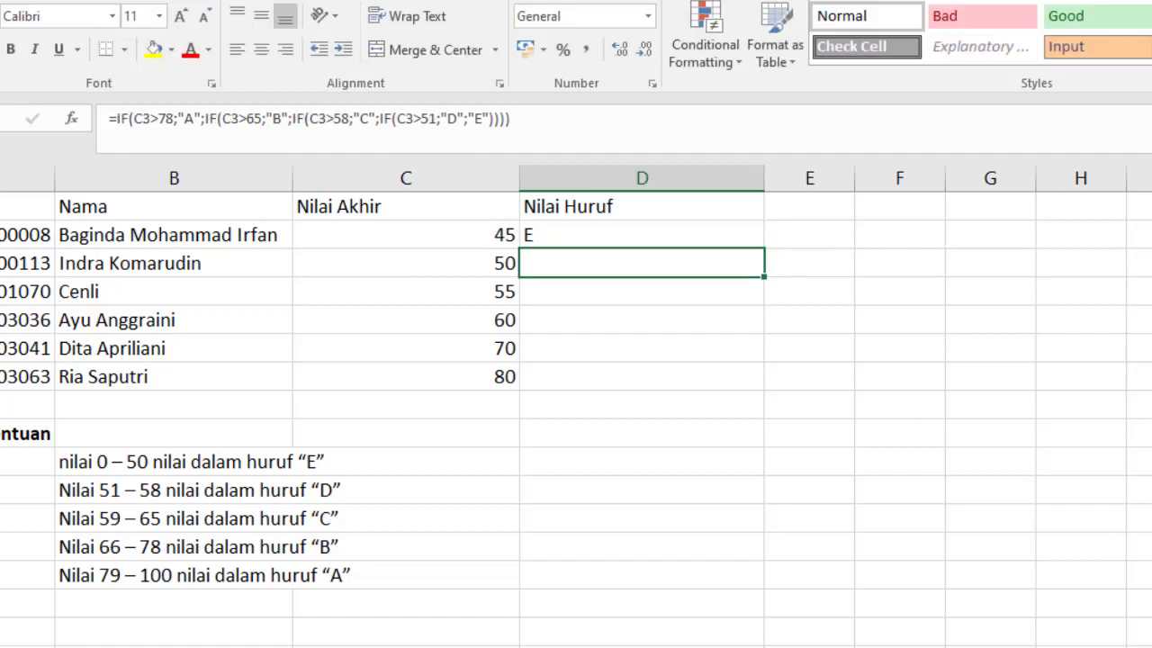
Check the score in C2 against the Ketentuan grading rules and the formula in D2
left_click(476, 239)
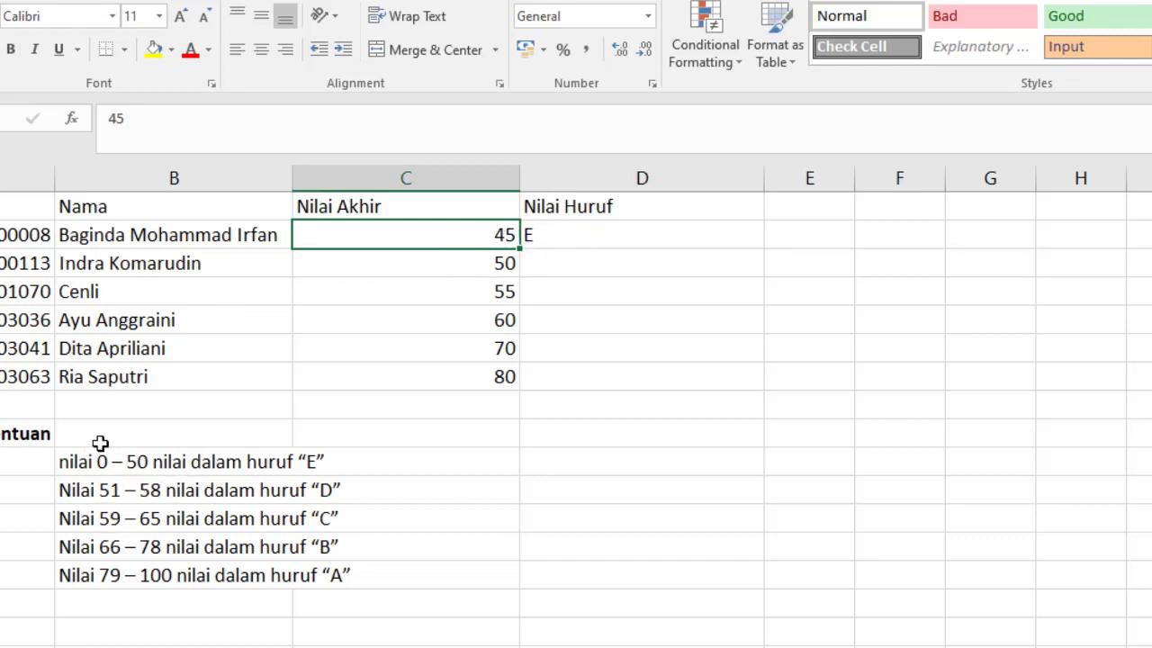
left_click(559, 231)
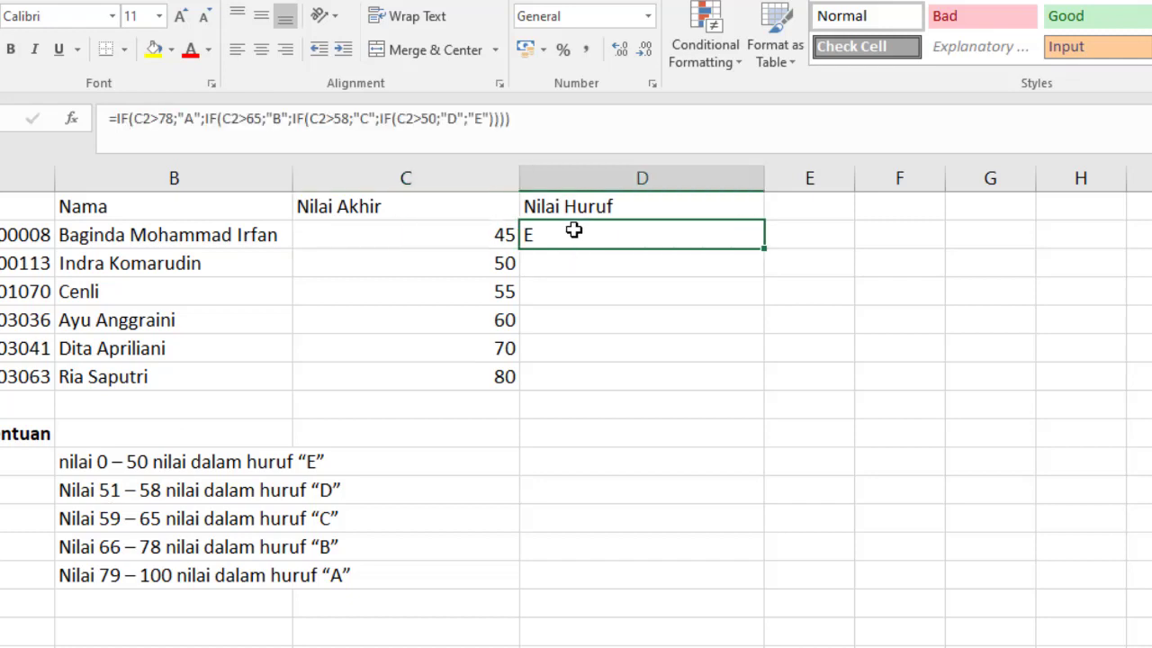
Fill the D2 grade formula down through D7 and compare the formulas in D2 and D3
double_click(768, 247)
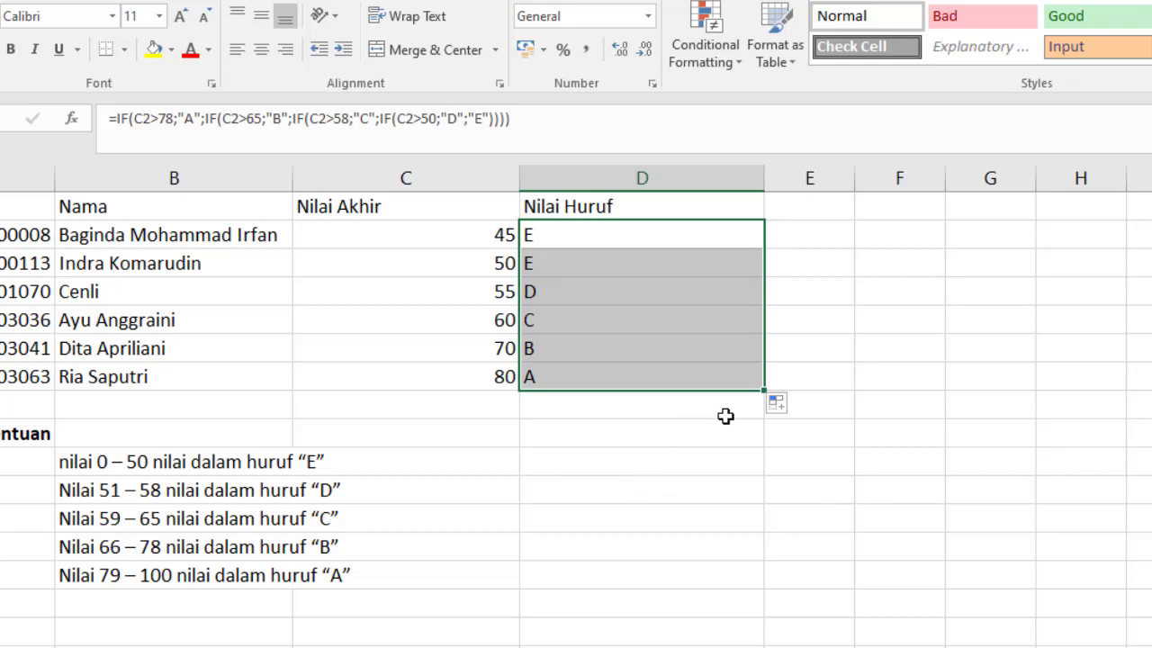
left_click(604, 241)
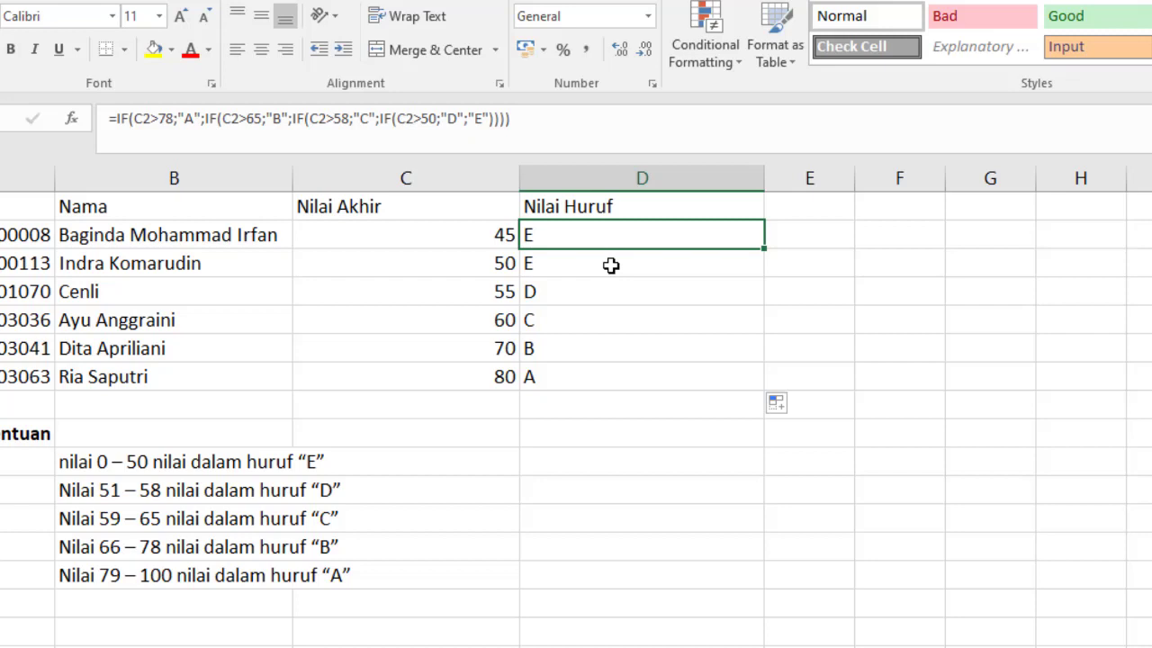
left_click(611, 266)
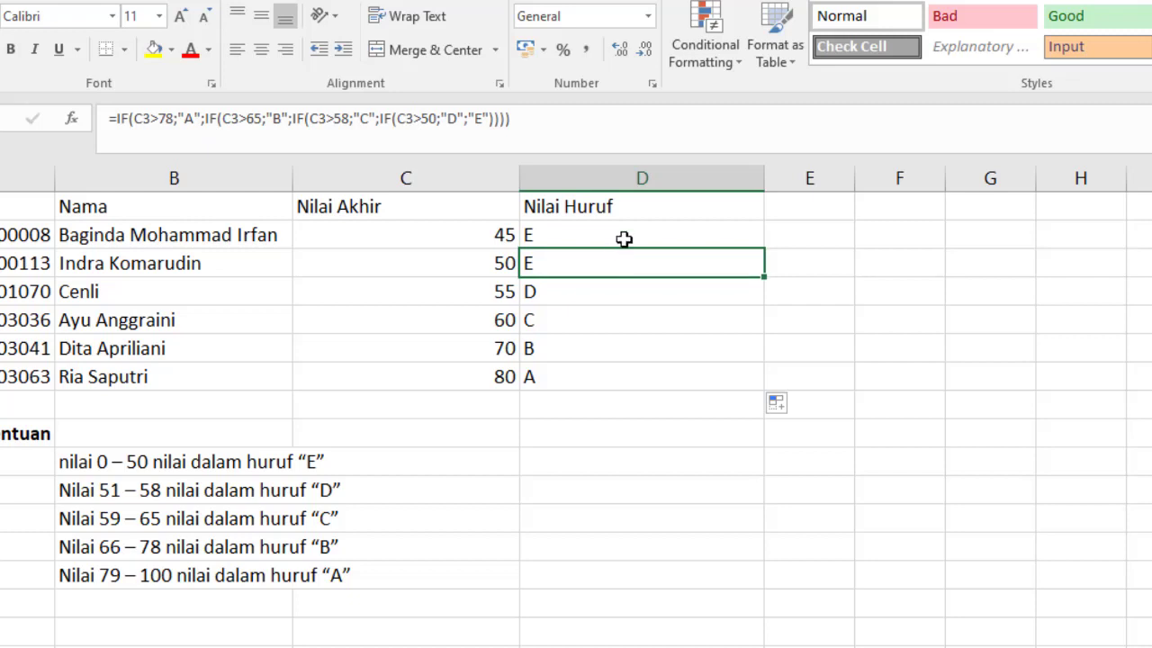
left_click(624, 239)
left_click(638, 263)
left_click(644, 239)
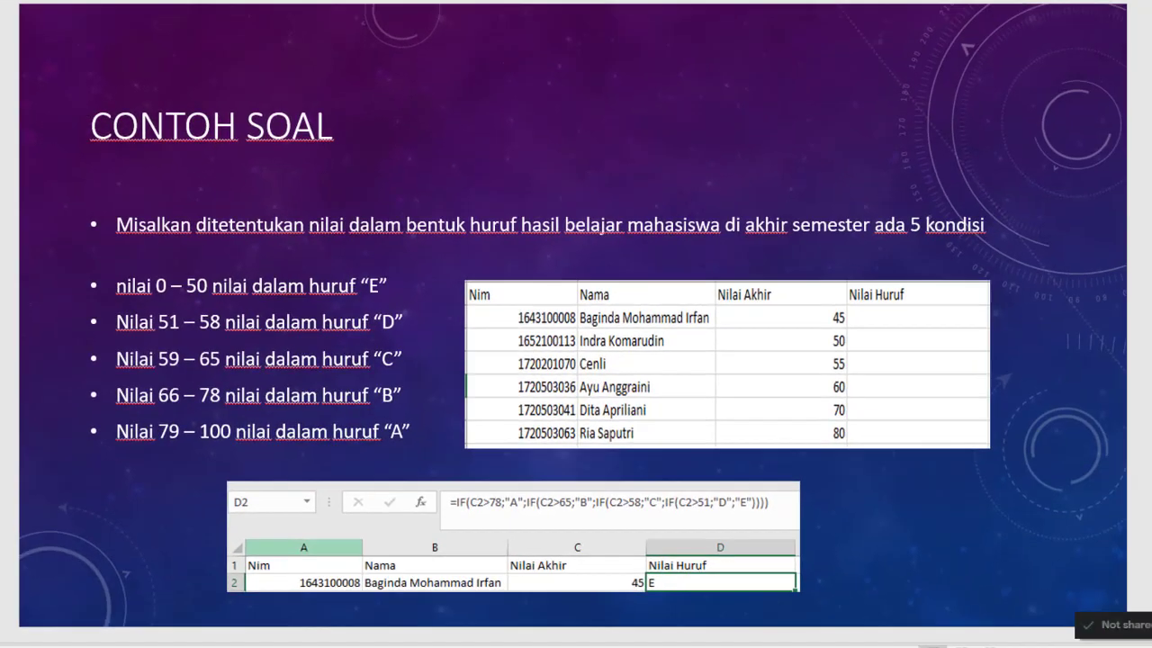
In the presentation, advance from the Contoh Soal slide to the slide on combining other functions with nested IF
key("Page_Down")
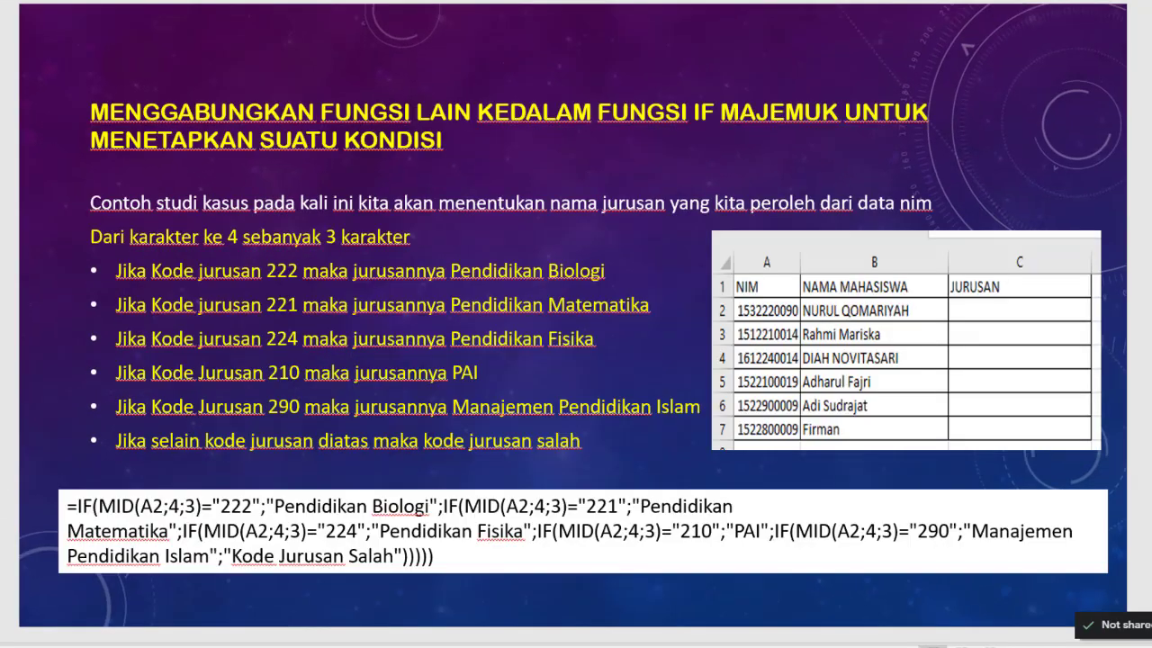
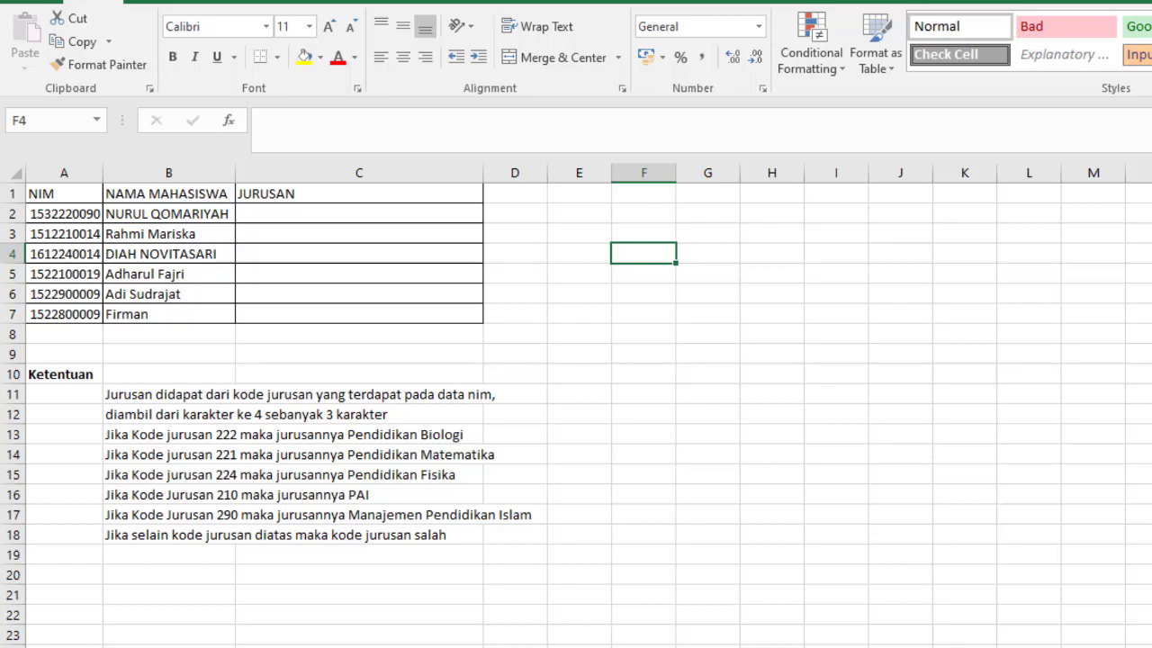
In the Jurusan worksheet, widen column A enough to show the complete NIM numbers
scroll(576, 405, "up", 3)
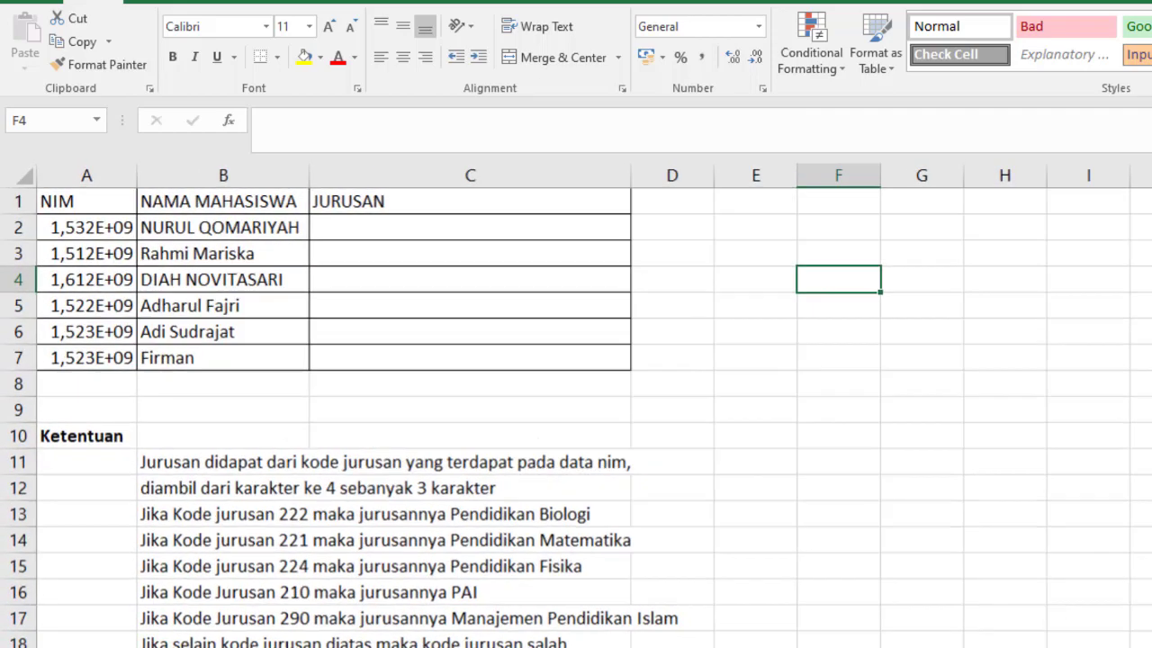
scroll(630, 465, "up", 1)
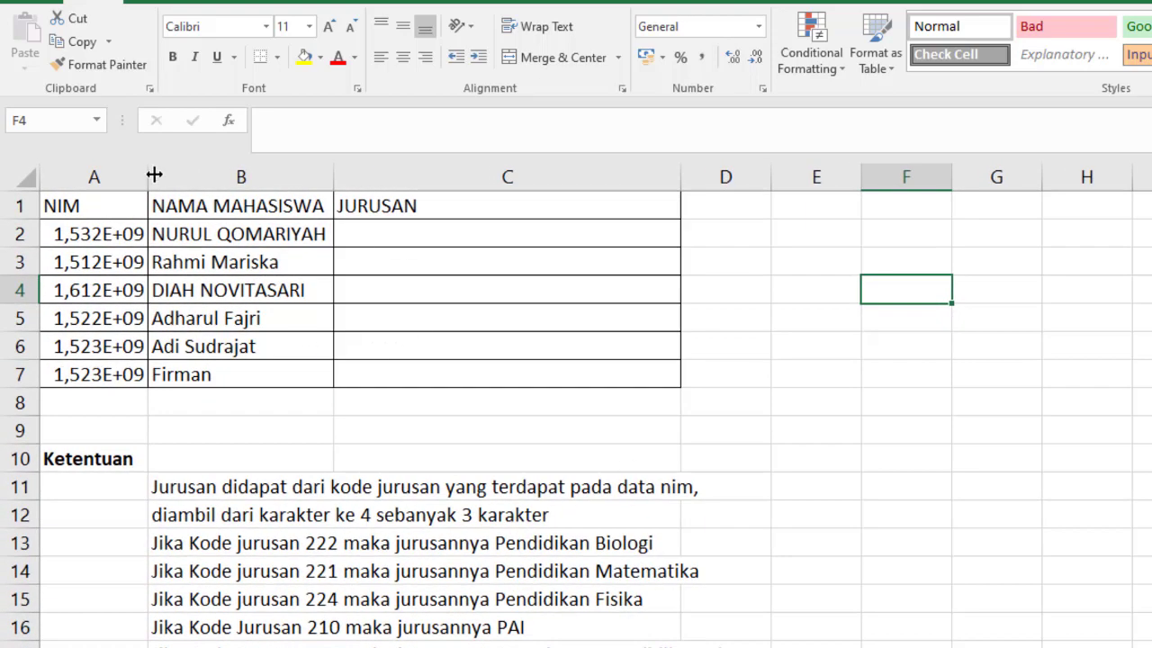
left_click_drag(145, 177, 222, 180)
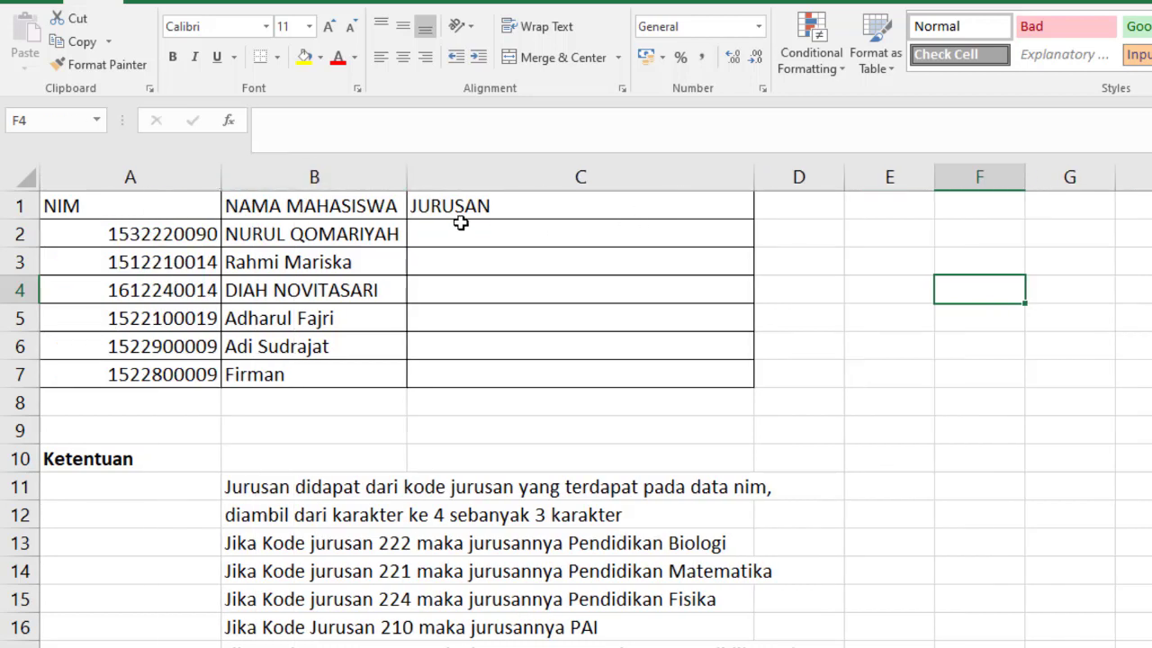
Start an IF formula in C2 that tests whether MID(A2;4;3) equals "222"
left_click(494, 223)
left_click(302, 118)
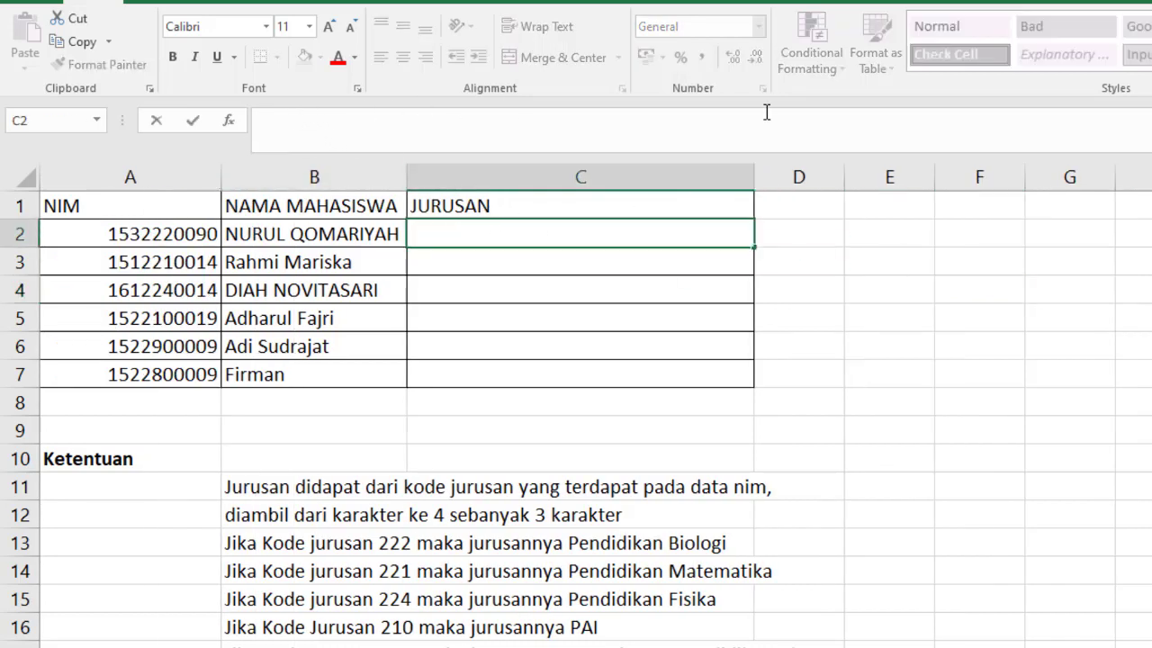
type("=")
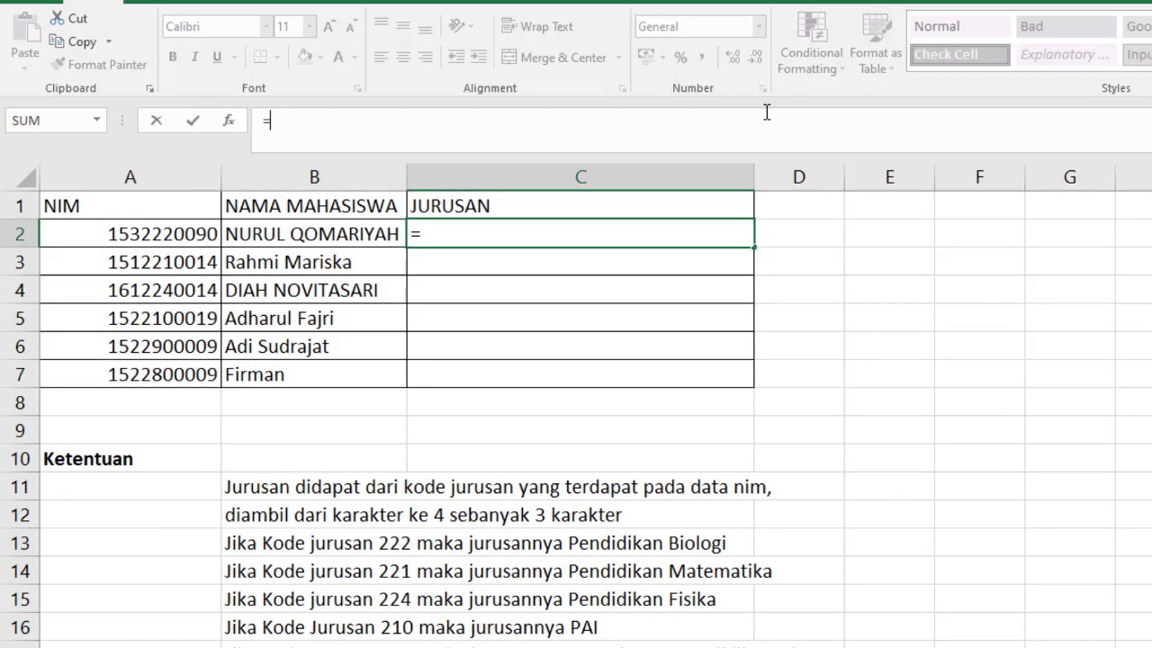
type("if")
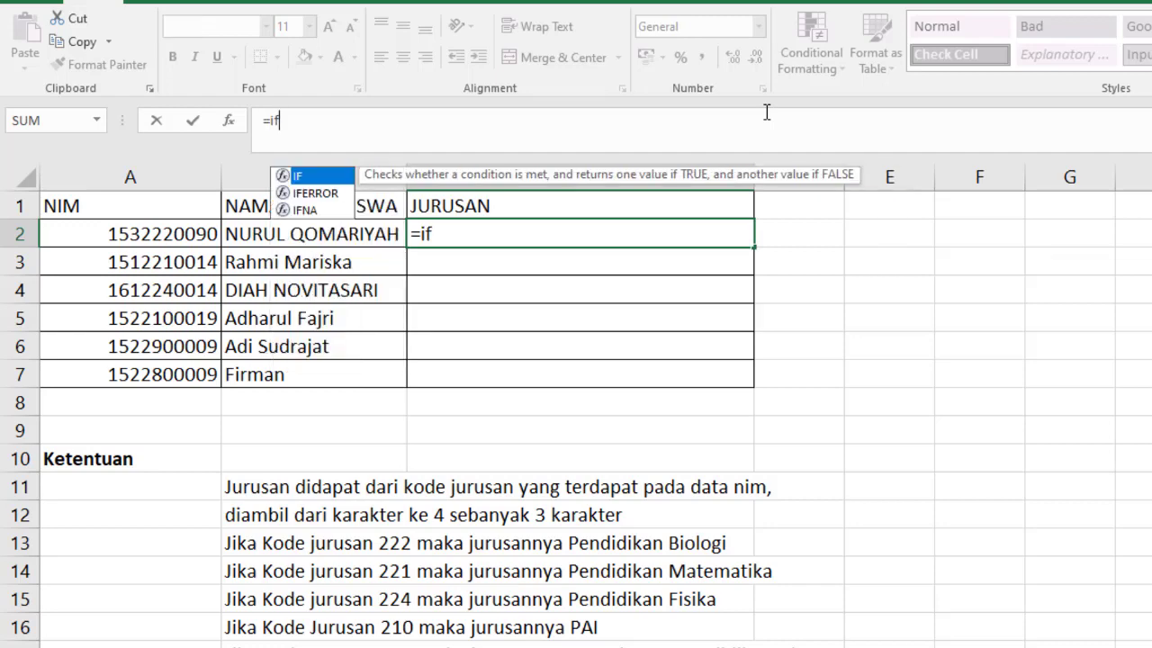
type("(")
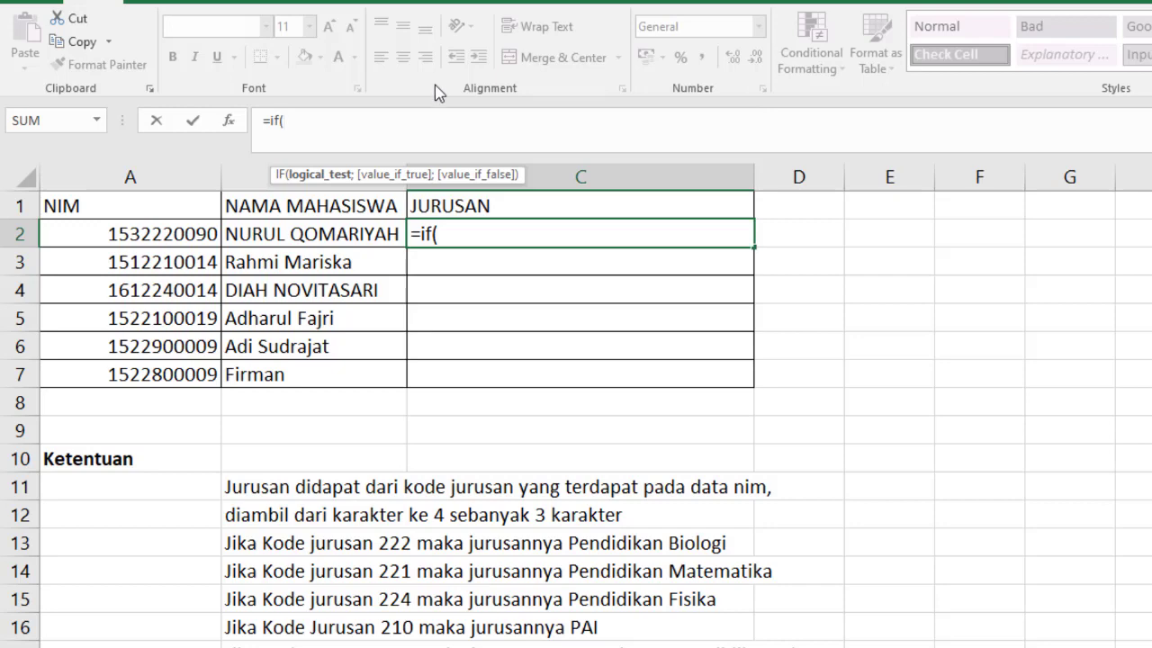
type("mid")
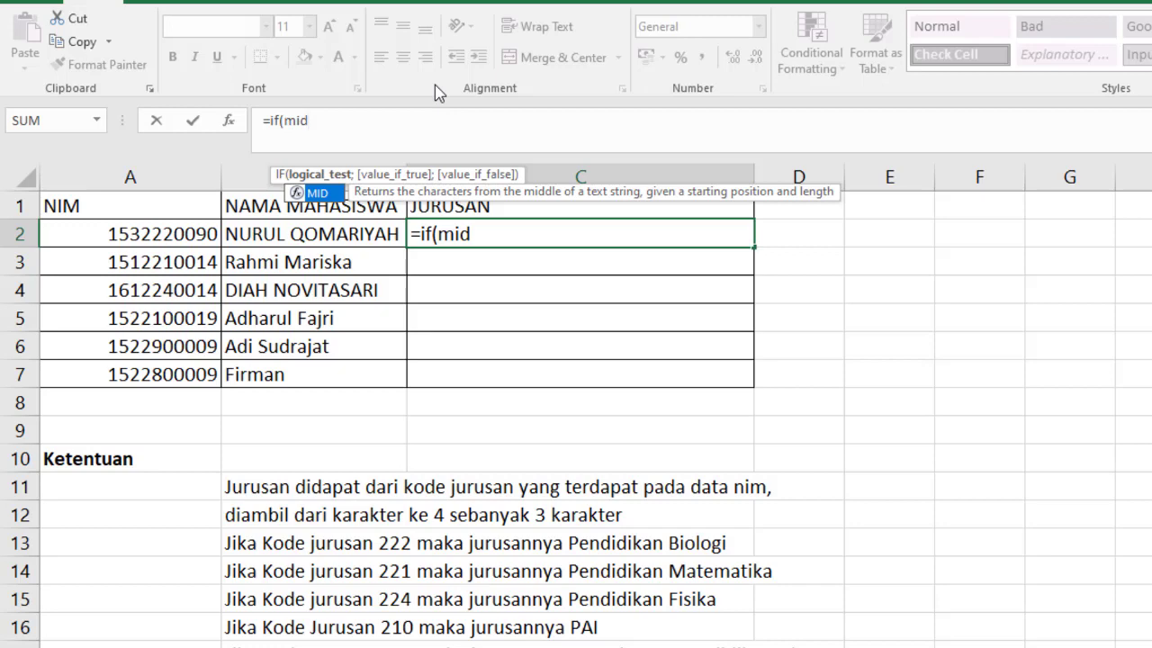
type("(")
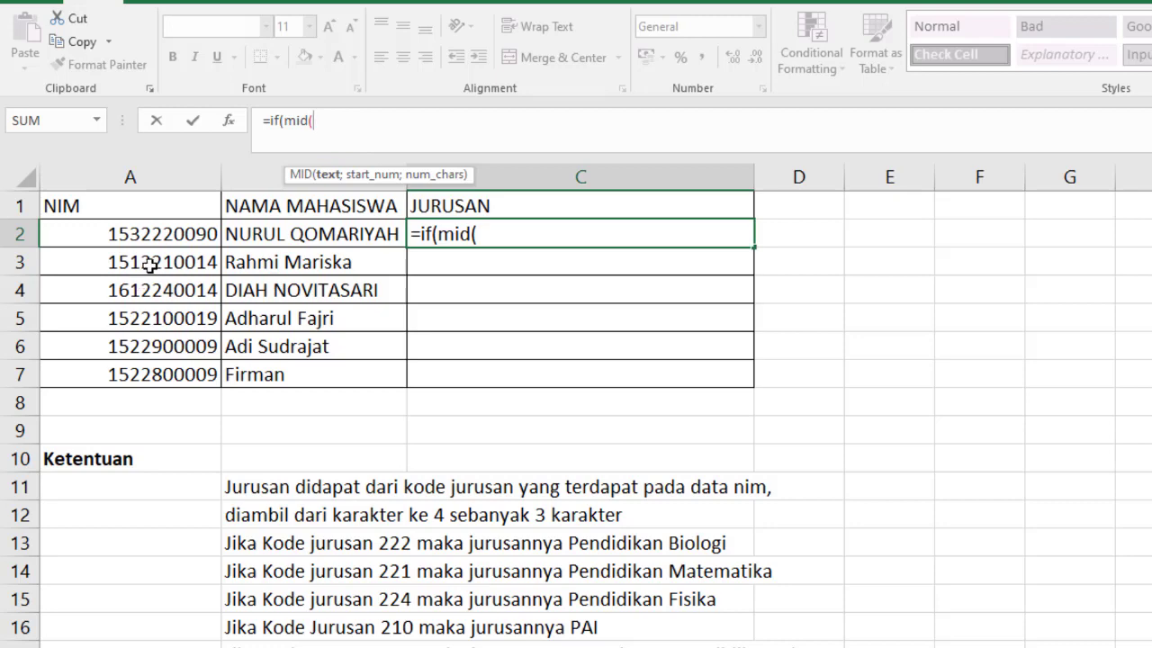
left_click(150, 235)
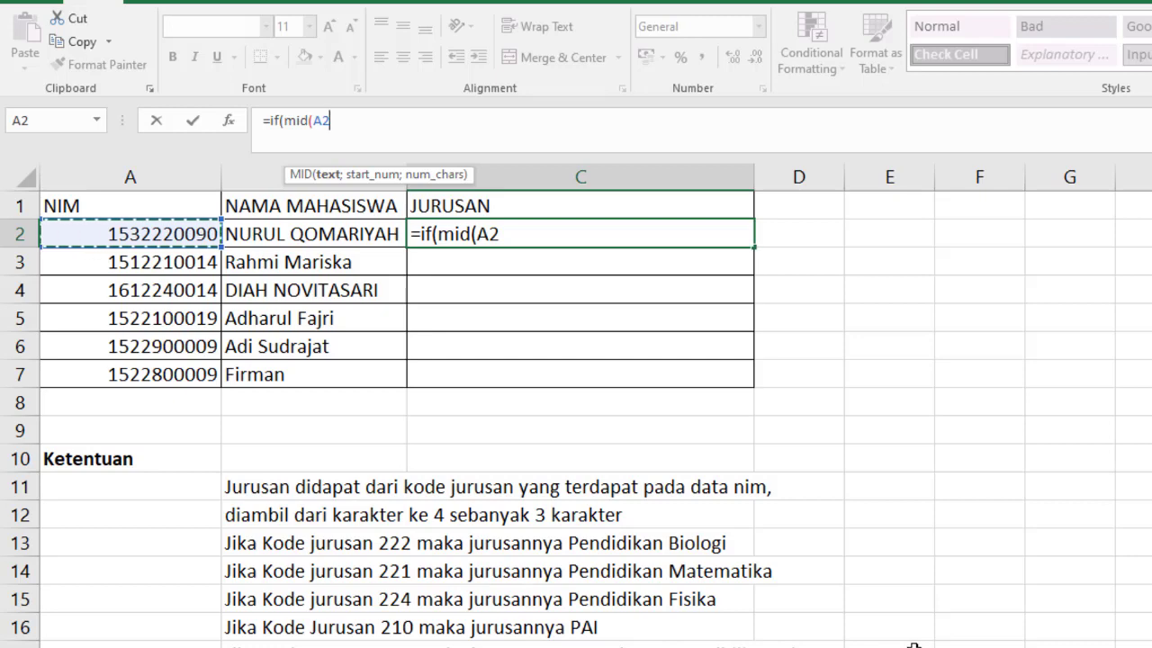
type(";")
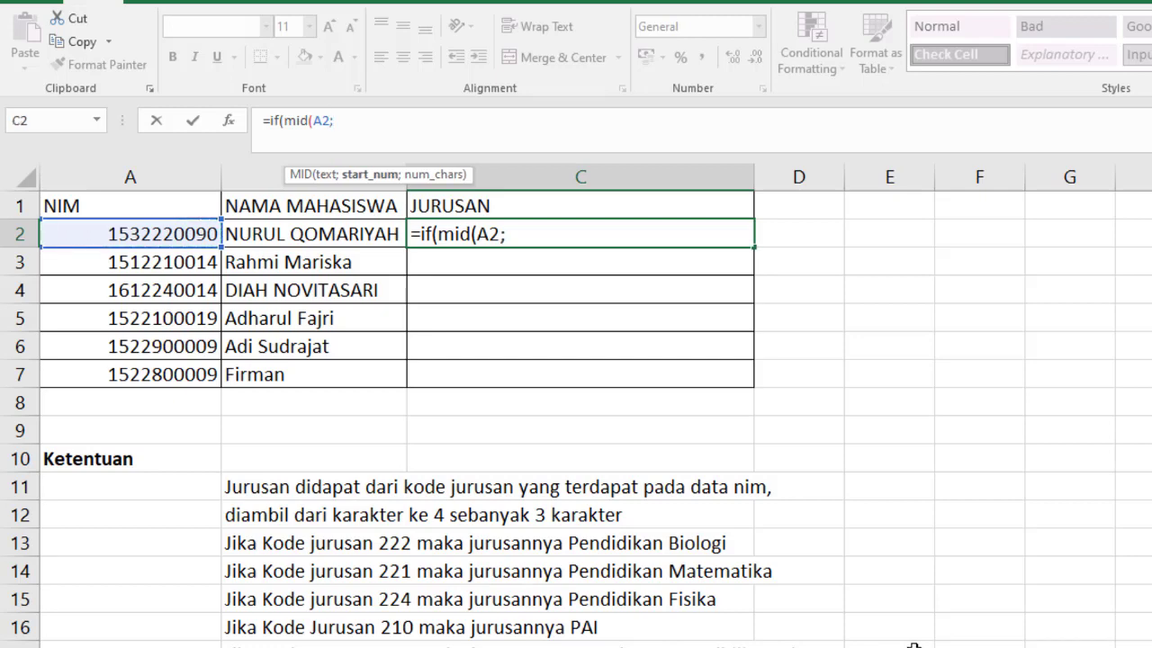
type("4;")
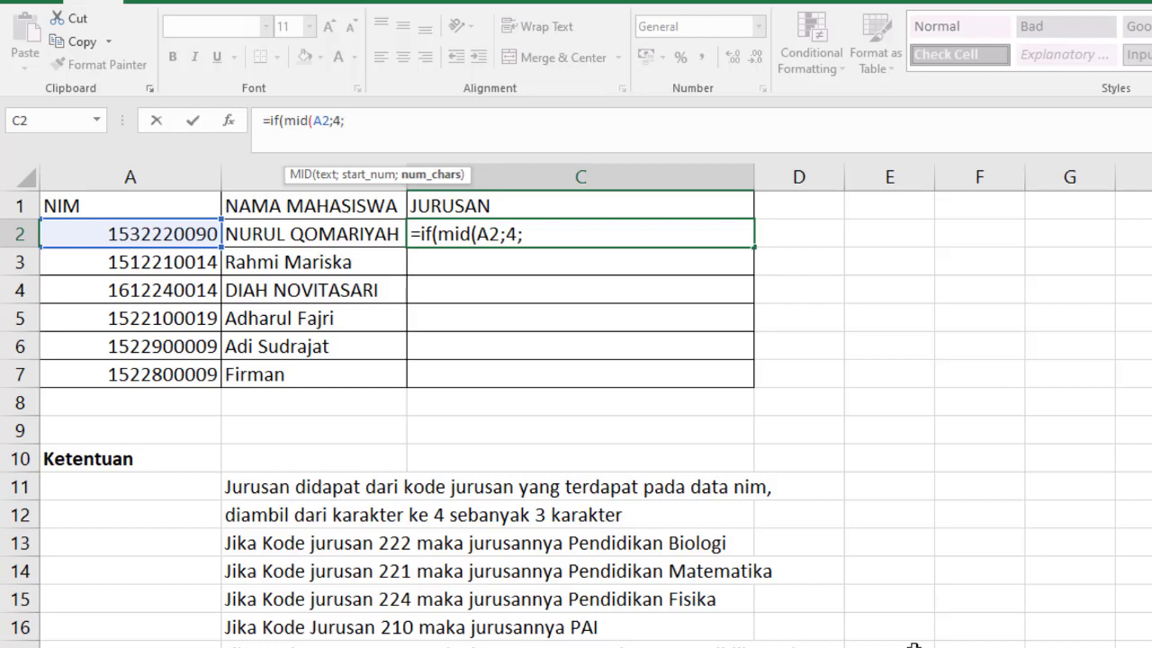
type("3)=")
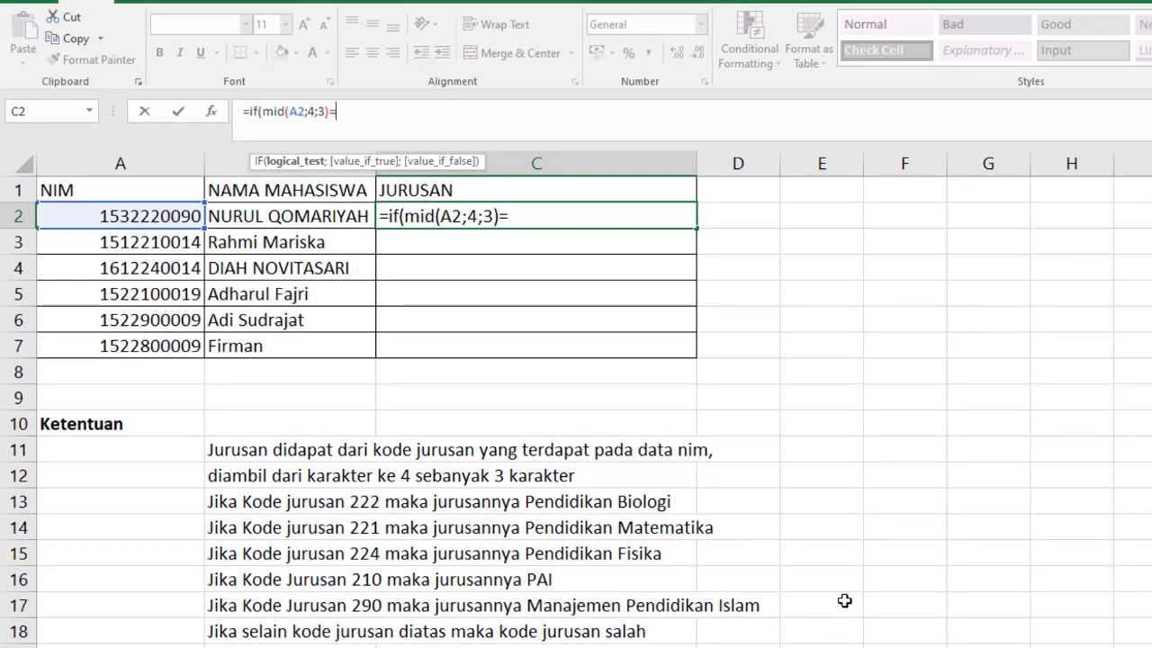
type("\"222\"")
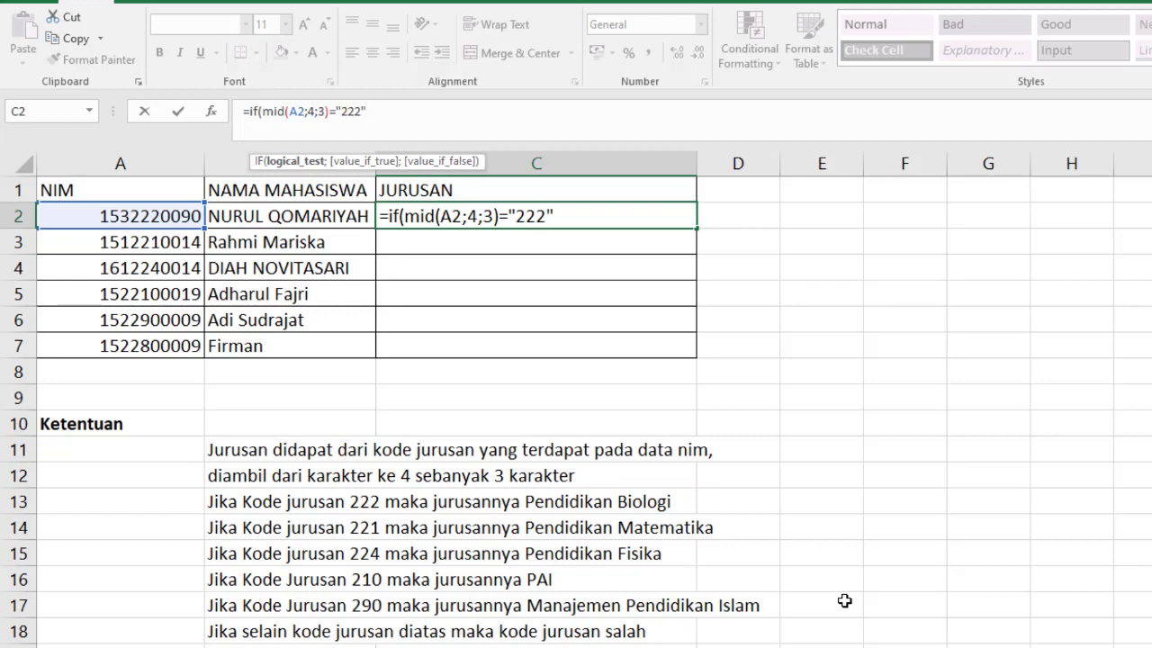
Add "Pendidikan Biologi" as the first IF's true value in C2, followed by a semicolon
type(";")
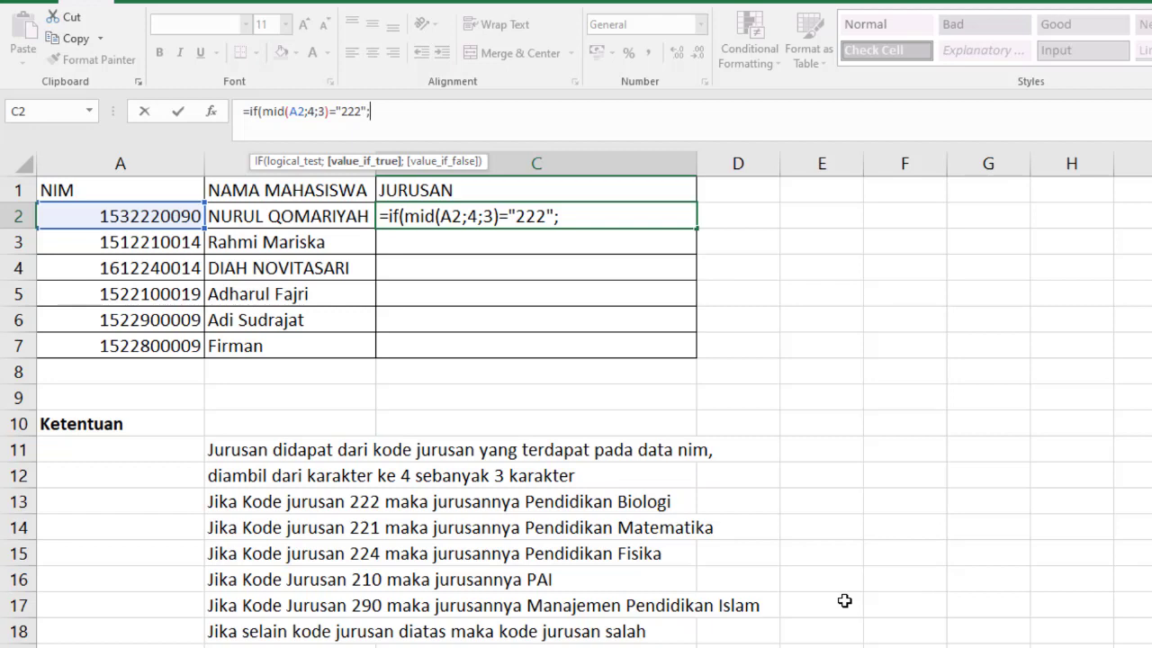
type("\"Pendidika")
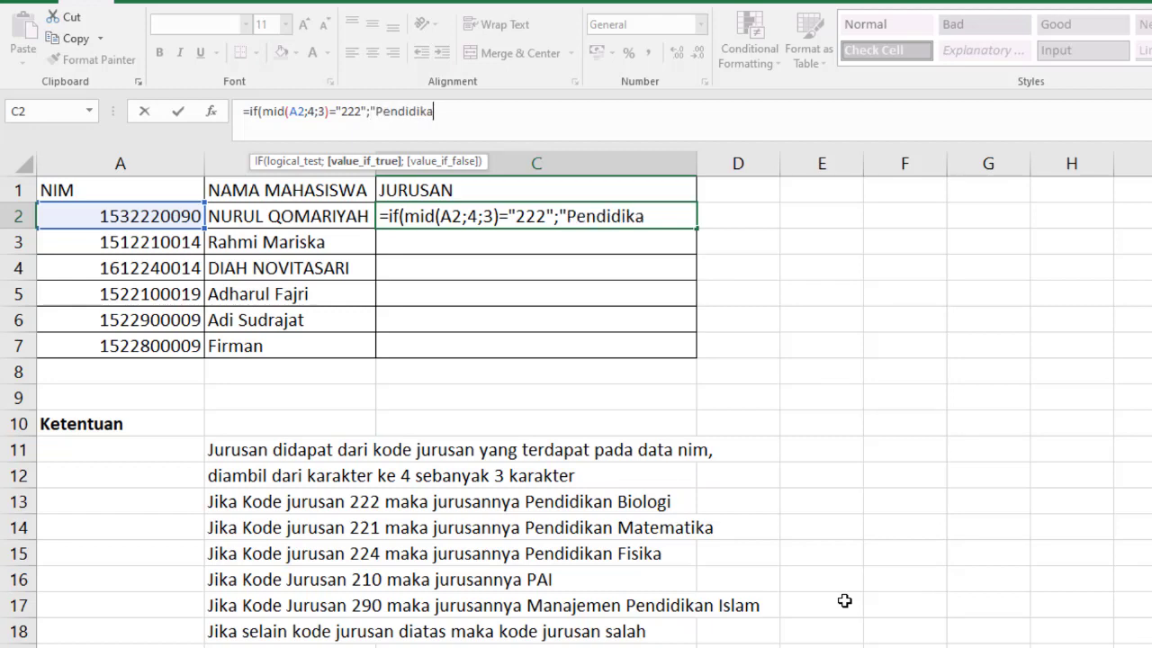
type("n Biolo")
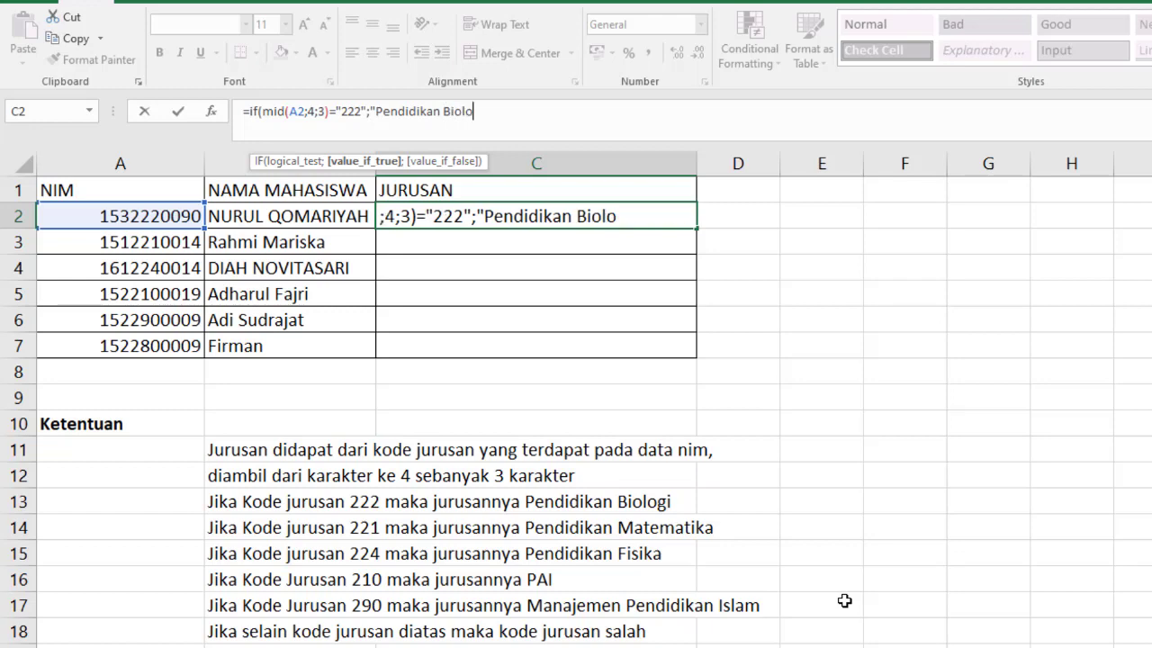
type("gi\";")
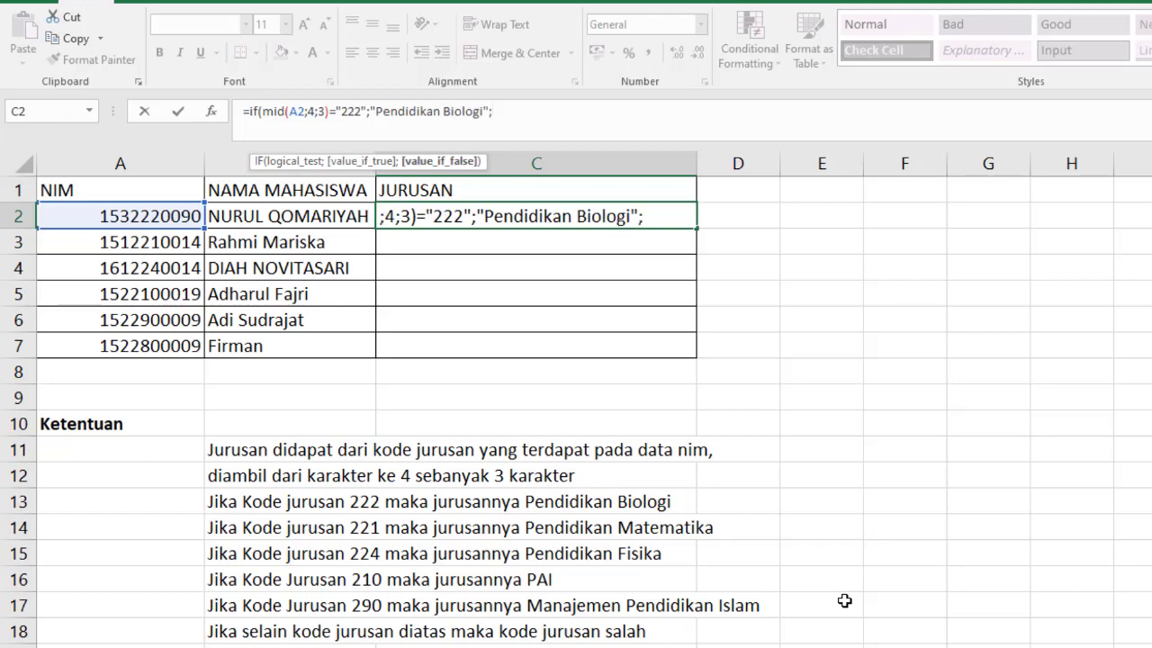
Nest a second IF that reuses a copy of the MID(A2;4;3) test, with the code changed to "221"
type("if")
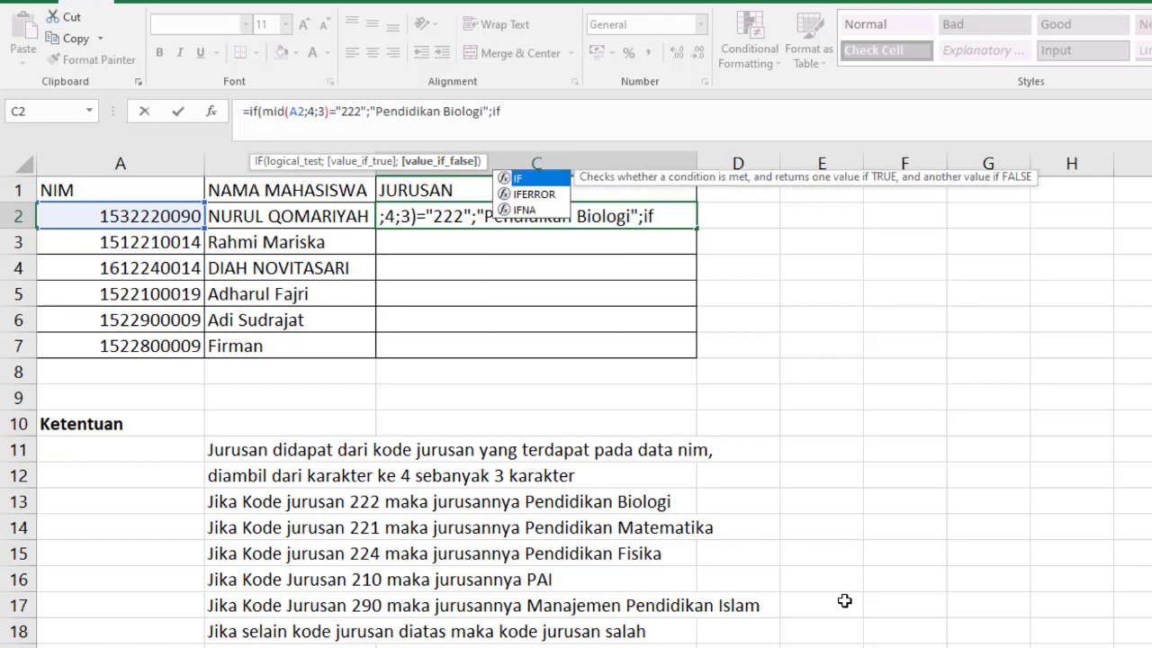
type("(")
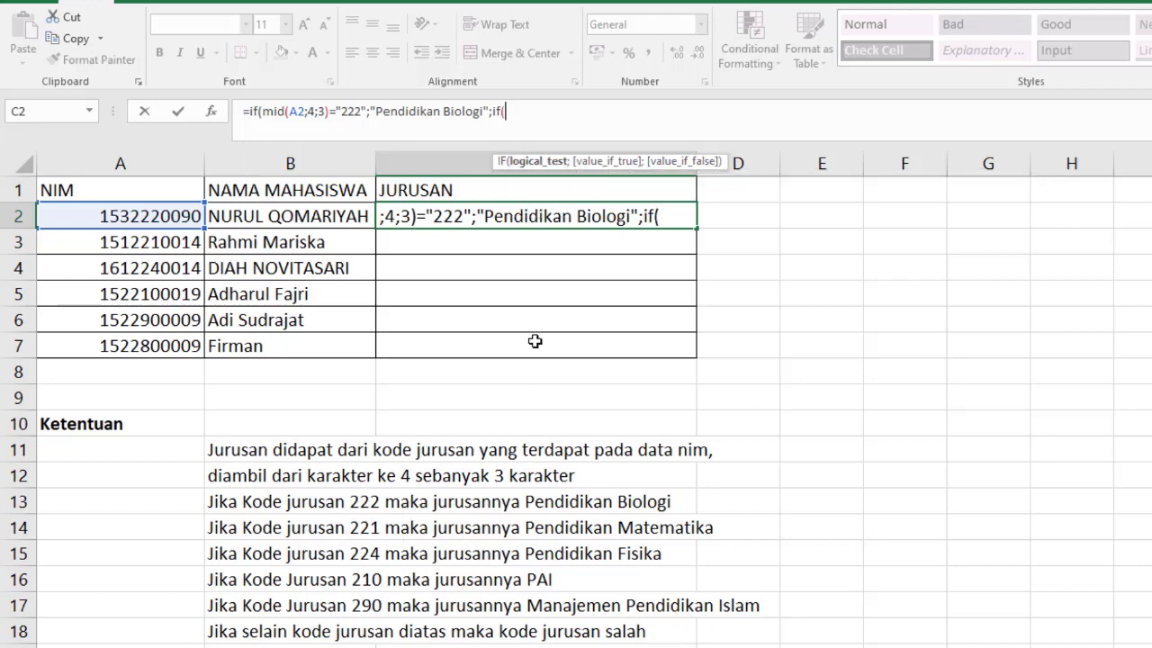
left_click(263, 110)
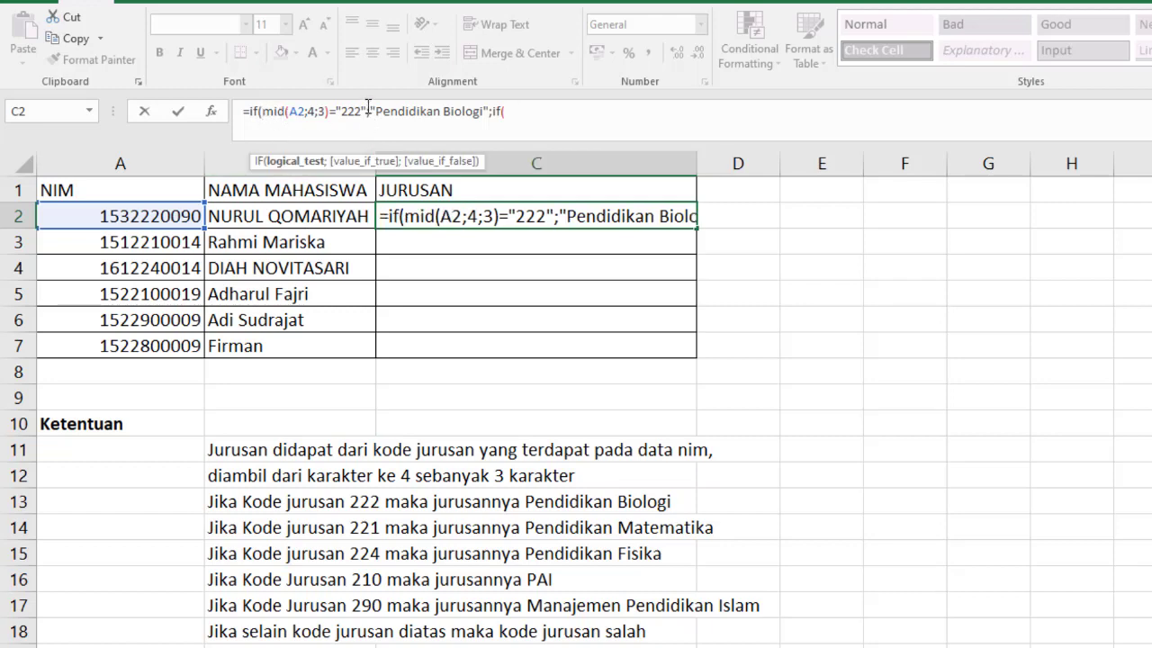
left_click(367, 111, "shift")
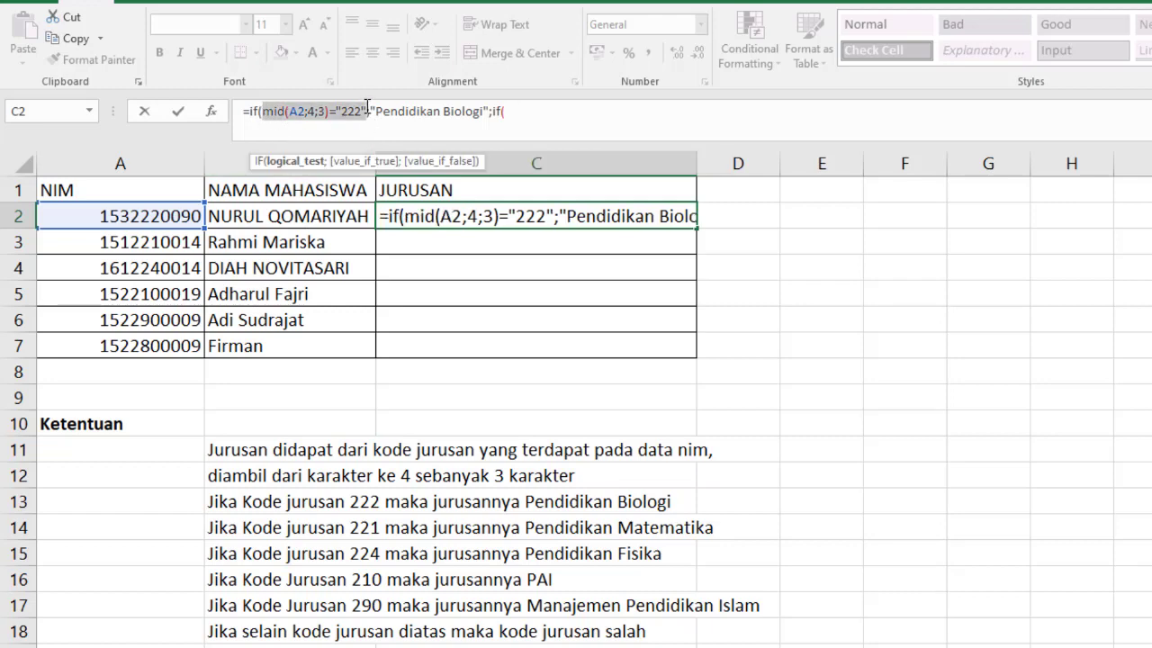
left_click(537, 108)
key("ctrl+v")
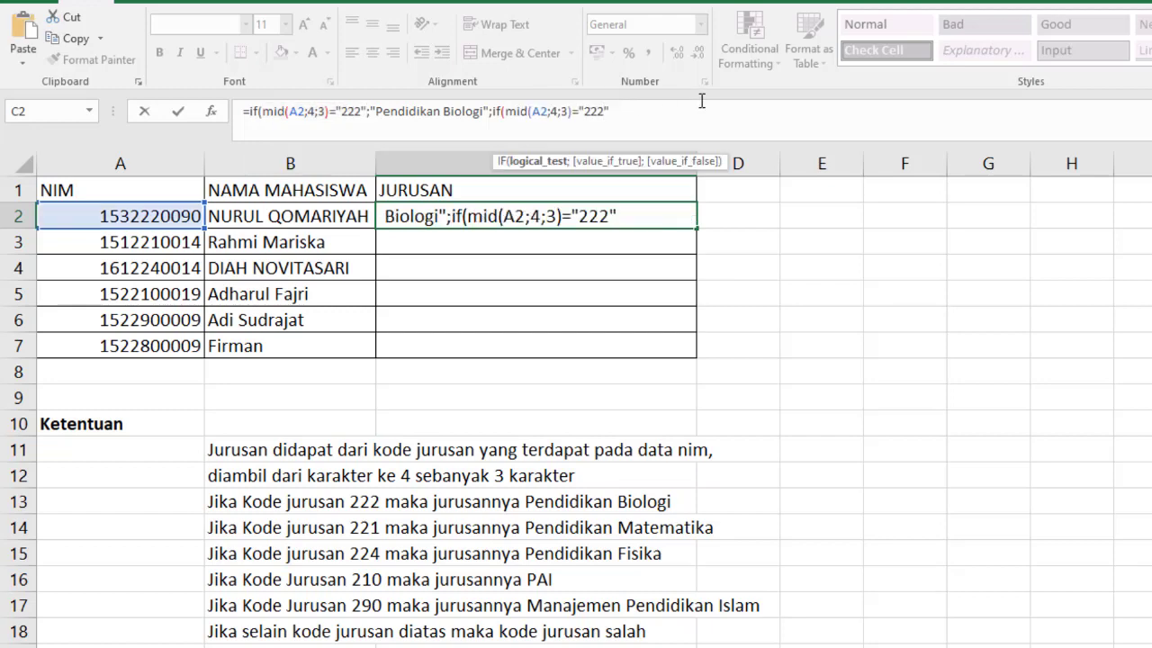
key("Left")
key("BackSpace")
type("1\";")
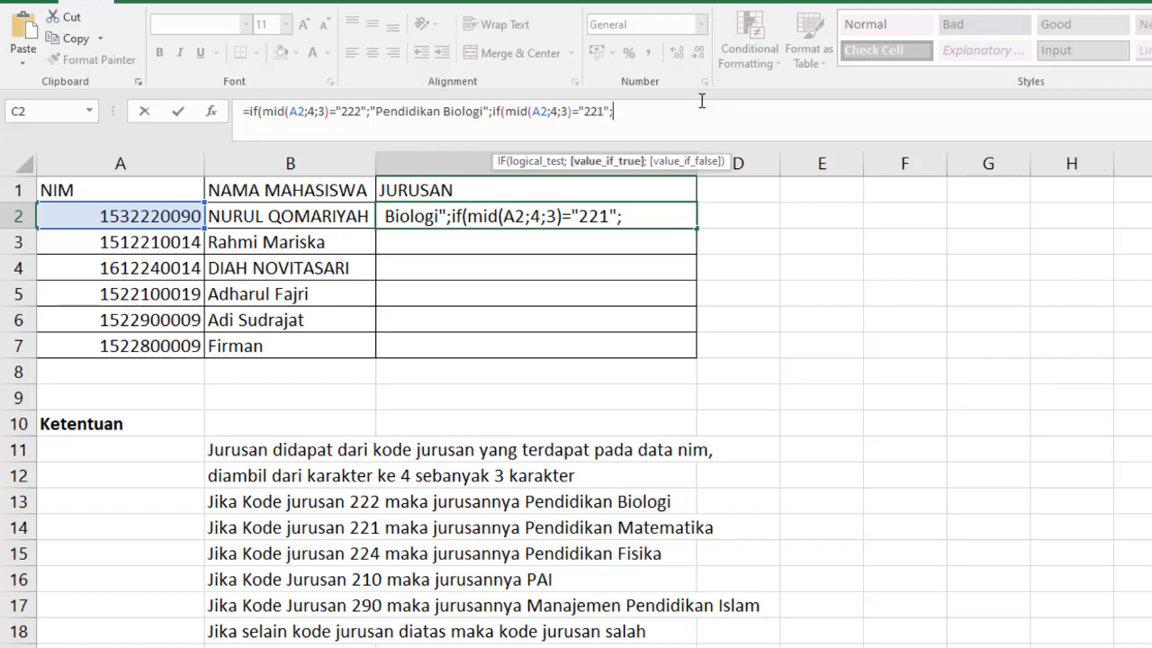
Add "Pendidikan Matematika" as the second IF's true value and open a third nested IF as its false value
type("\"Pendidika")
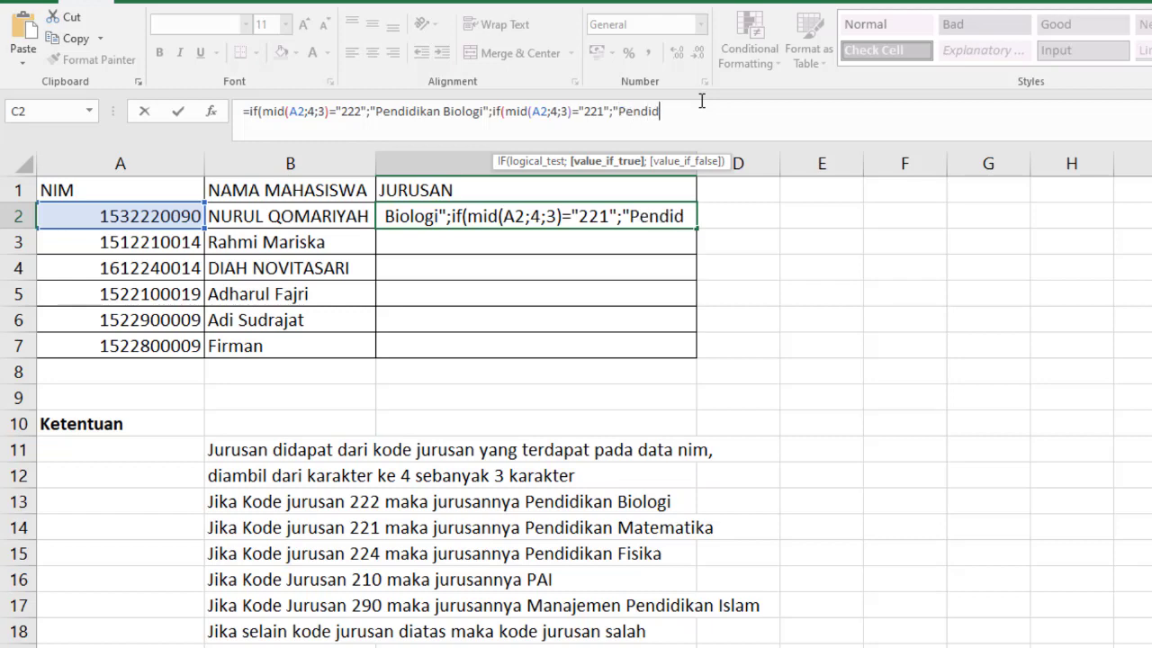
type("n Mate")
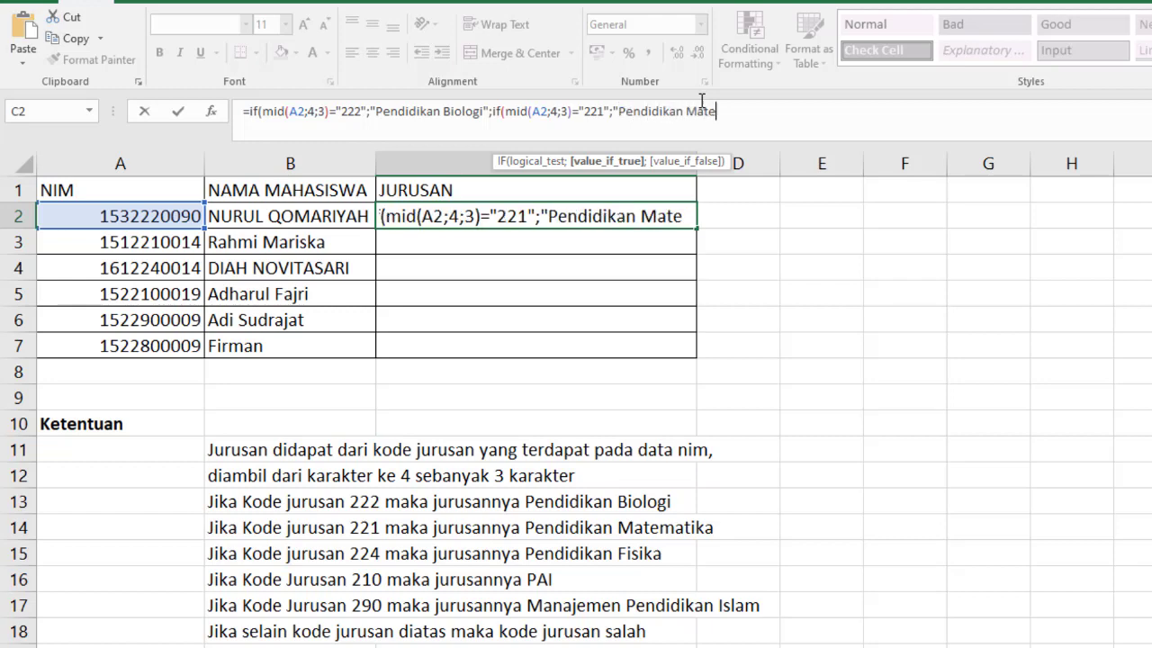
type("matika")
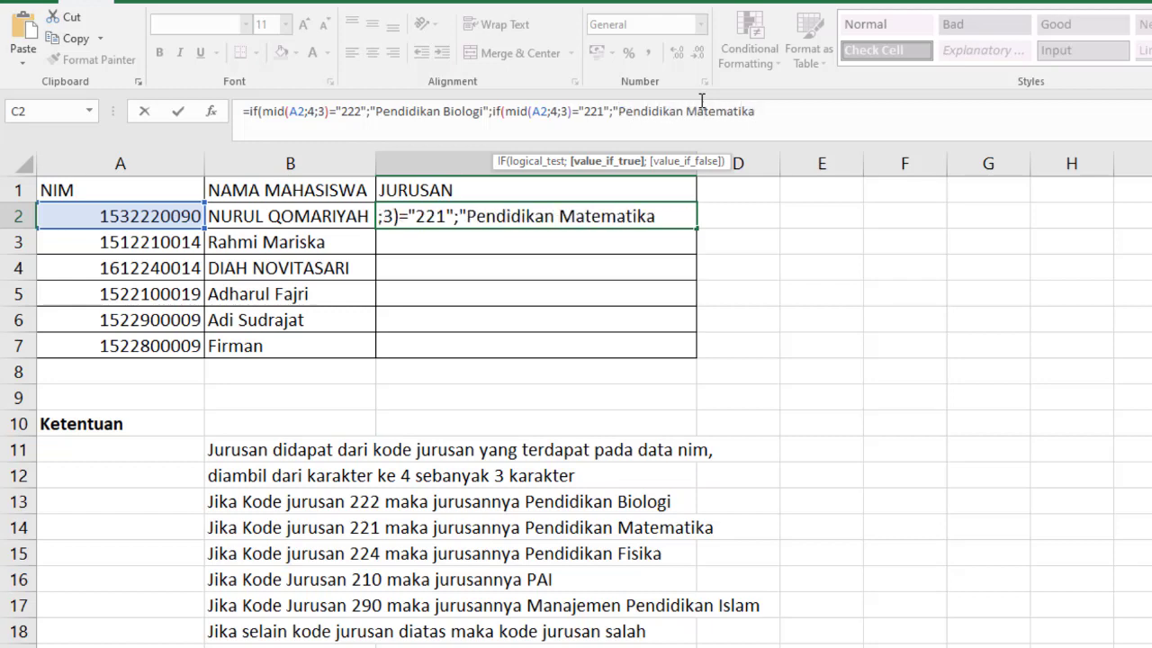
type("\";if")
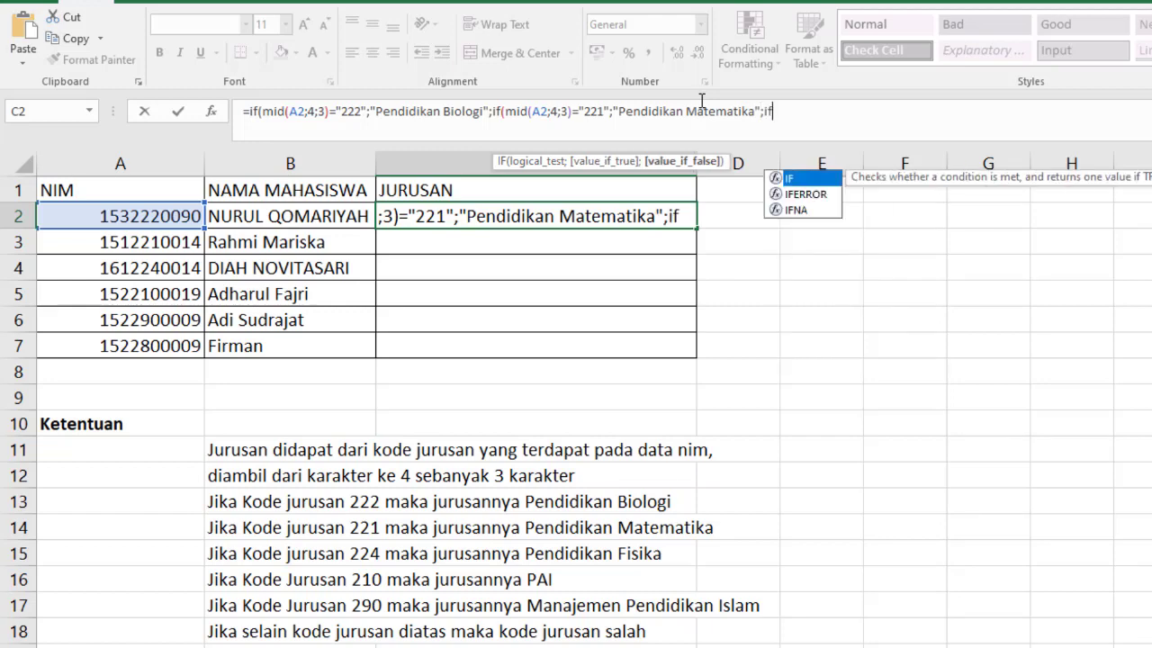
type("(")
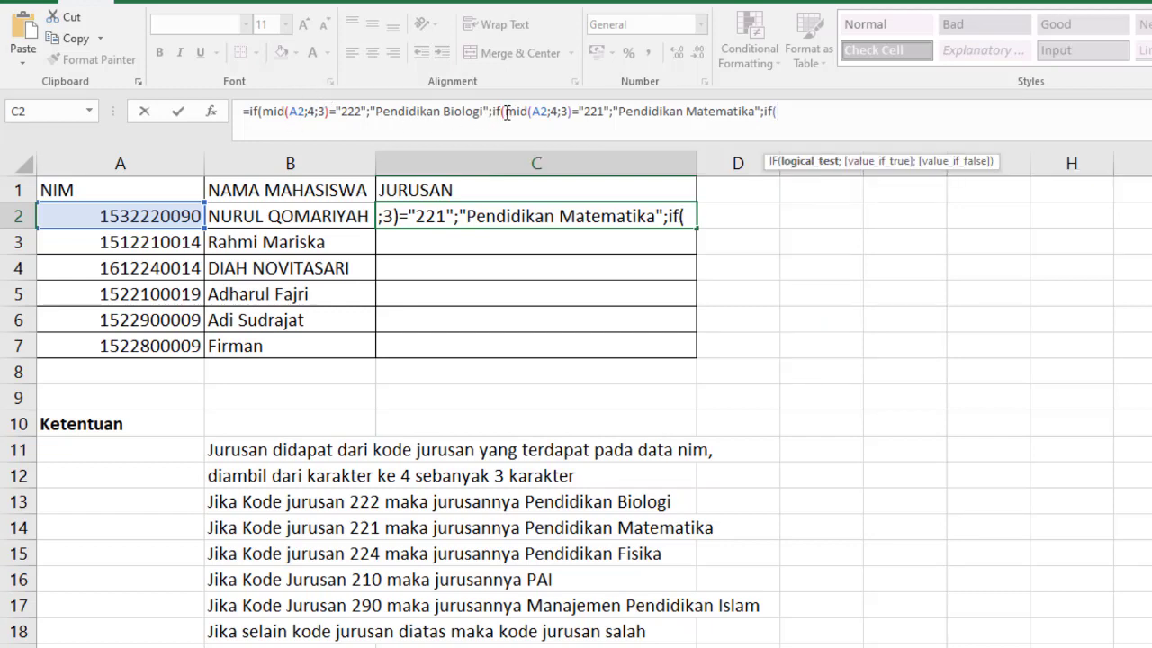
Reuse a copy of the second IF's MID(A2;4;3) test in the third nested IF, with the code changed to "224"
left_click(506, 113)
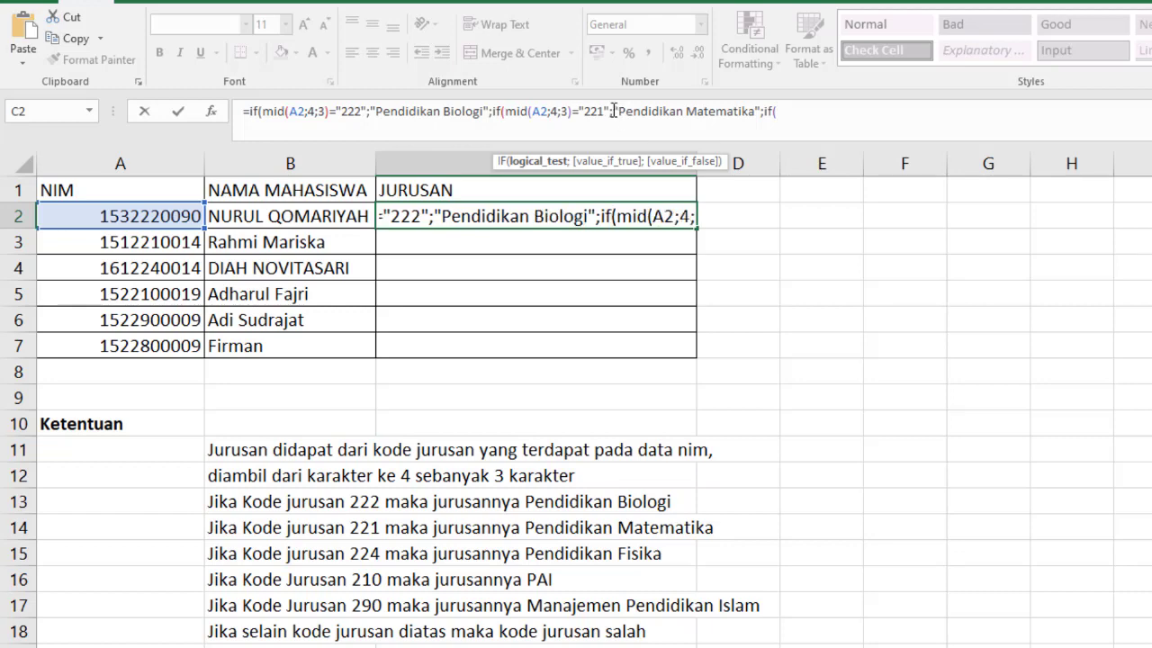
left_click(611, 110, "shift")
key("ctrl+c")
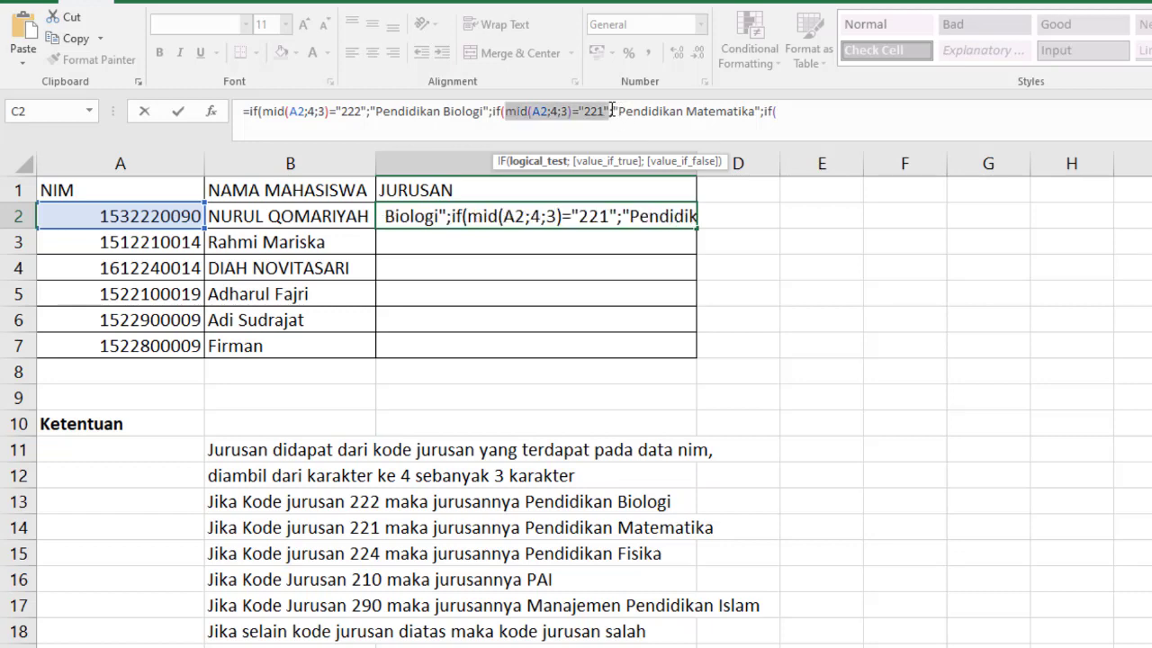
left_click(809, 117)
key("ctrl+v")
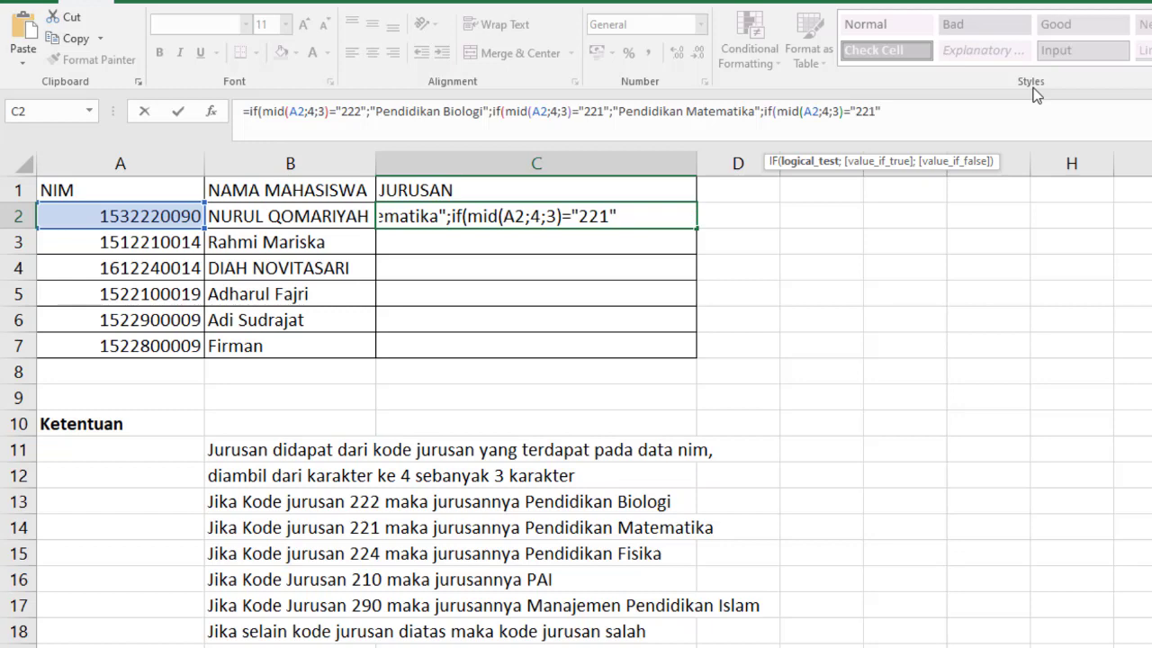
key("Left")
key("BackSpace")
type("4")
key("Right")
type(";")
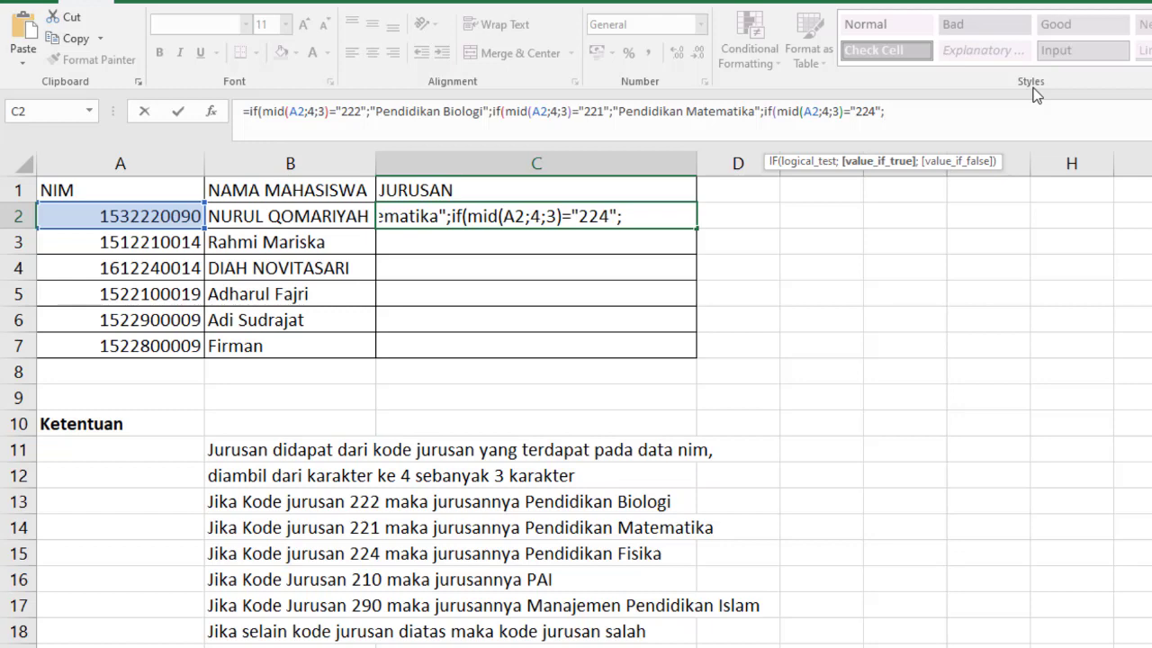
Add "Pendidikan Fisika" as the third IF's true value and open a fourth nested IF as its false value
type("\"Pendidikan ")
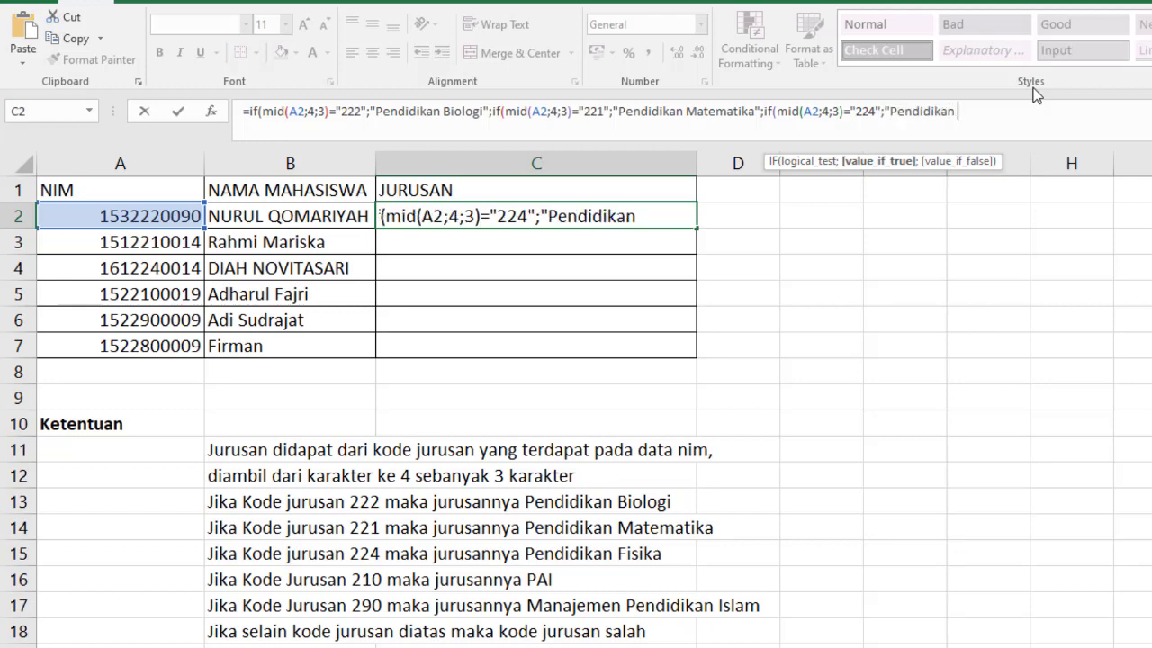
type("Fisika")
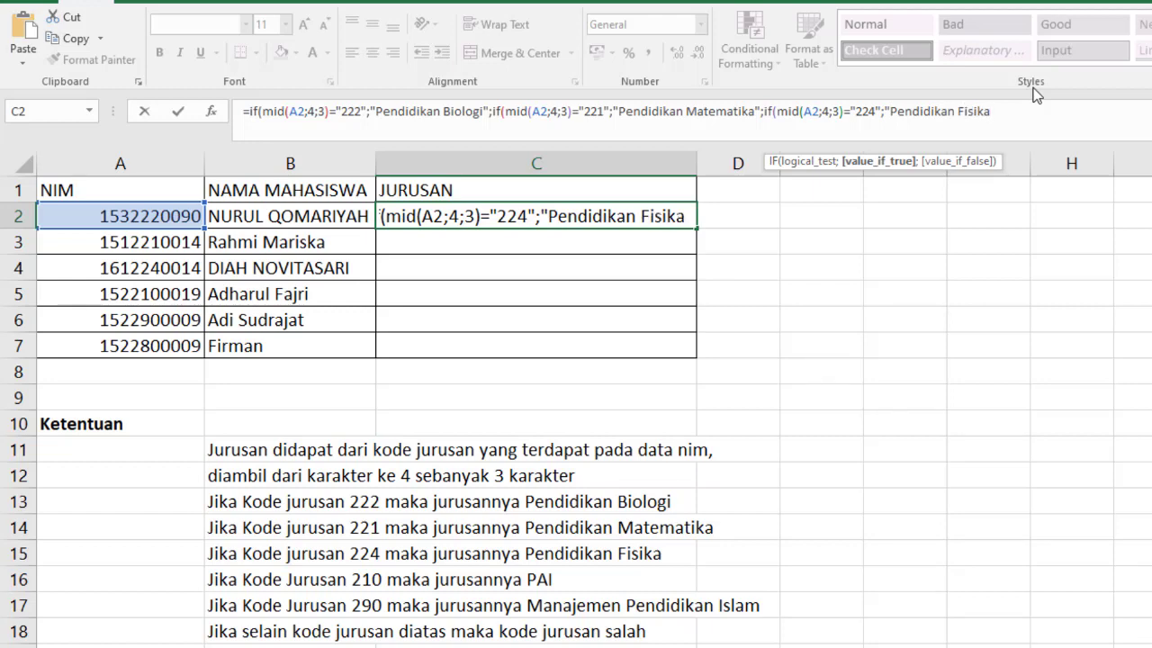
type("\";")
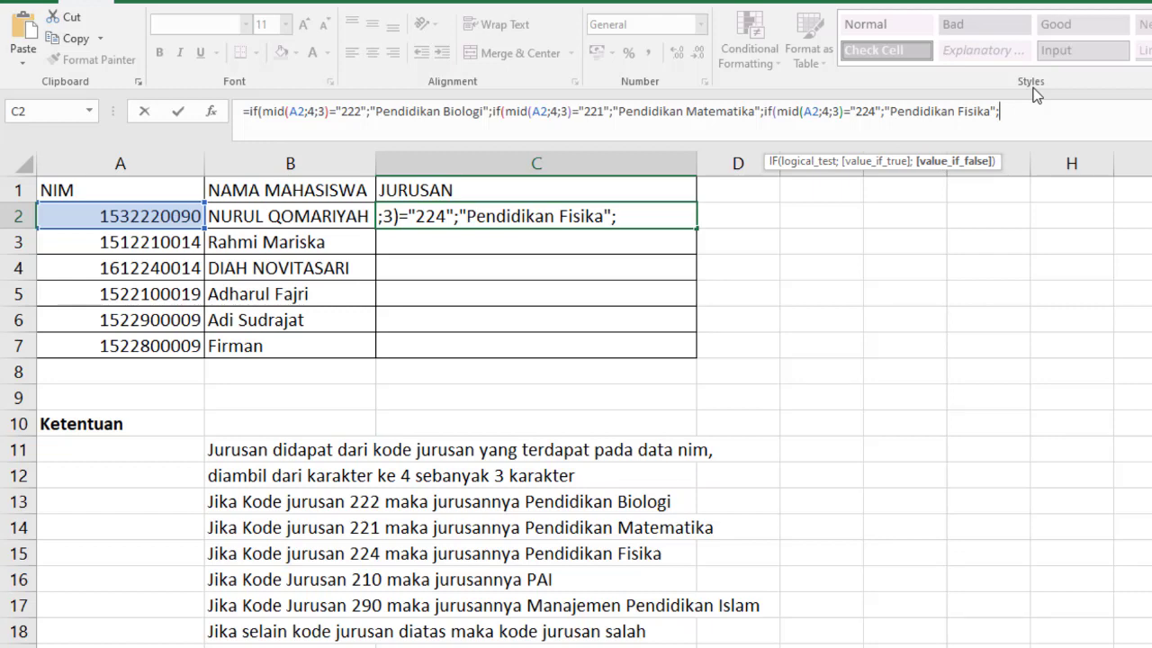
type("if(")
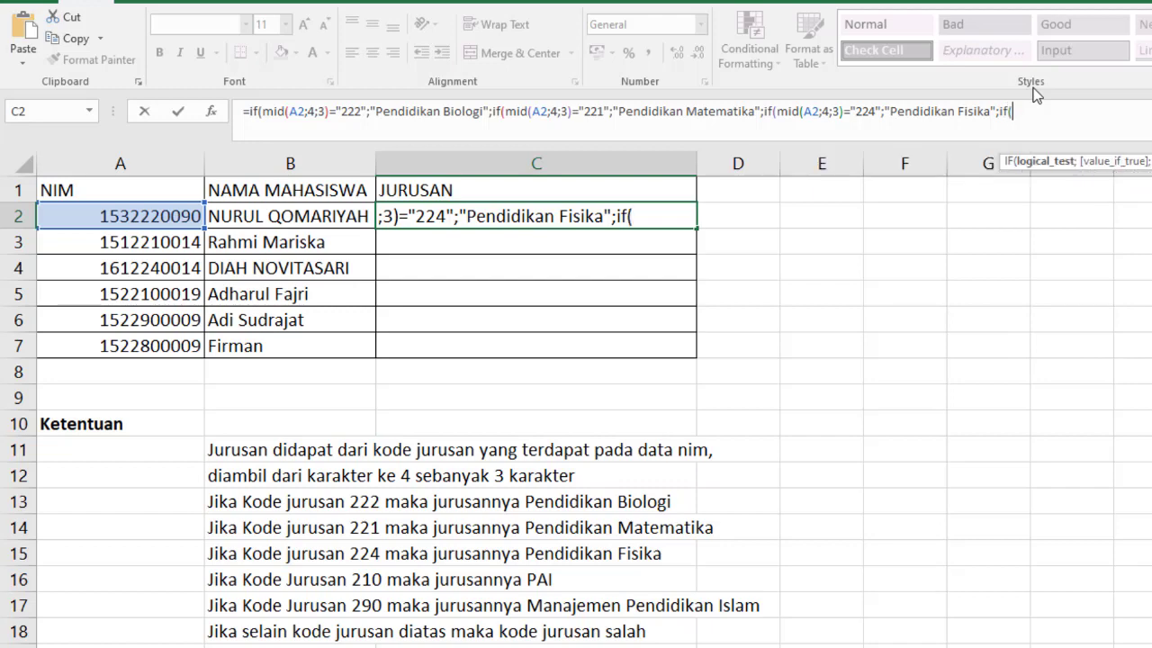
Copy the third IF's MID(A2;4;3) test into the fourth nested IF and change its code to "210"
left_click(779, 114)
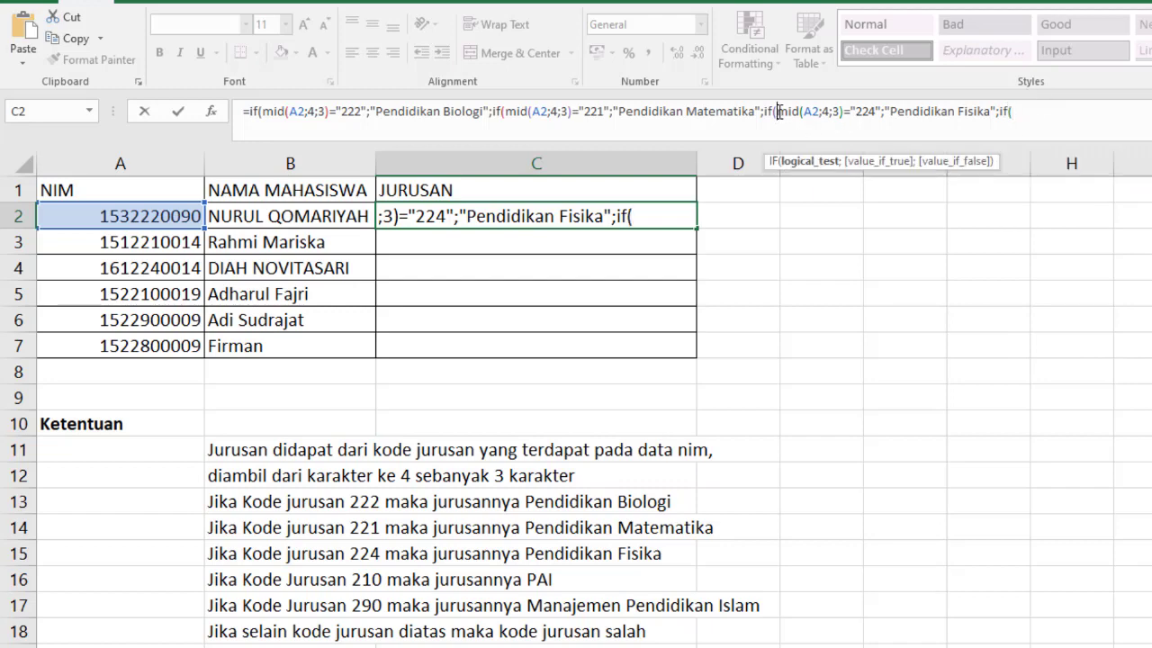
left_click(883, 110, "shift")
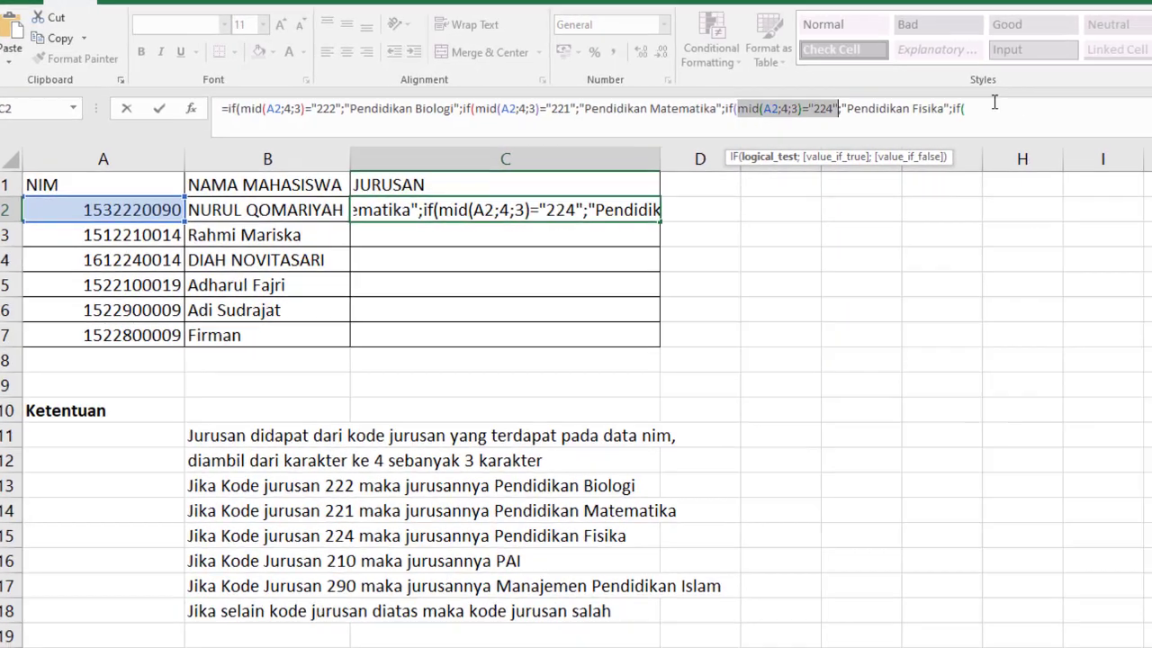
key("ctrl+c")
left_click(994, 106)
key("ctrl+v")
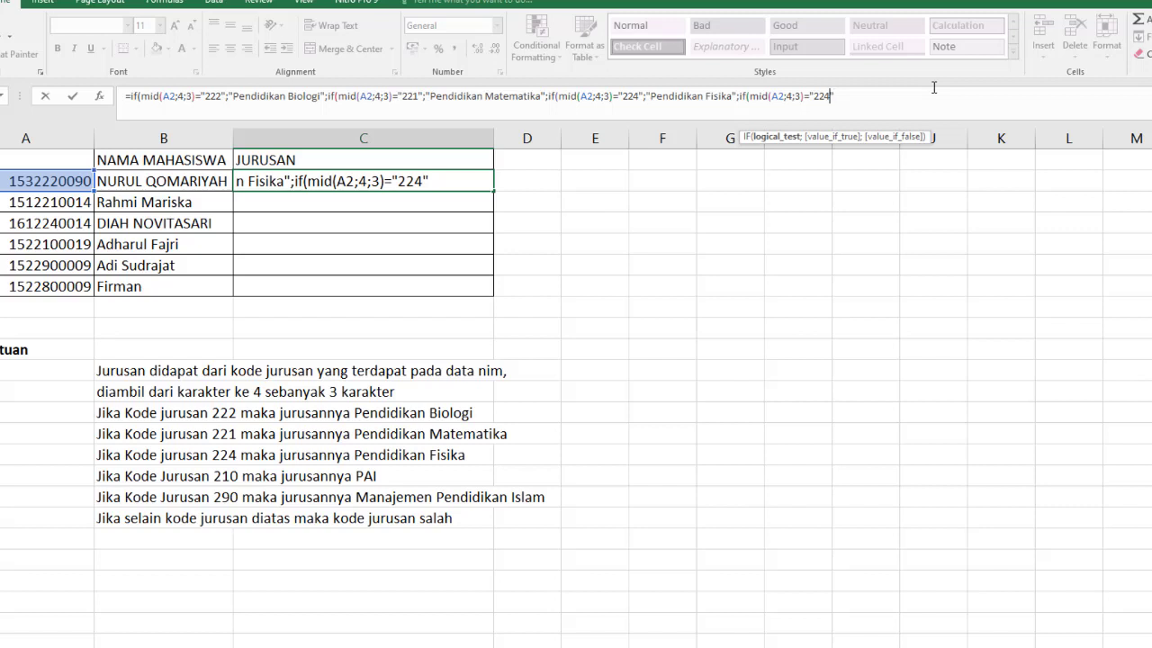
key("BackSpace")
key("BackSpace")
type("10\";")
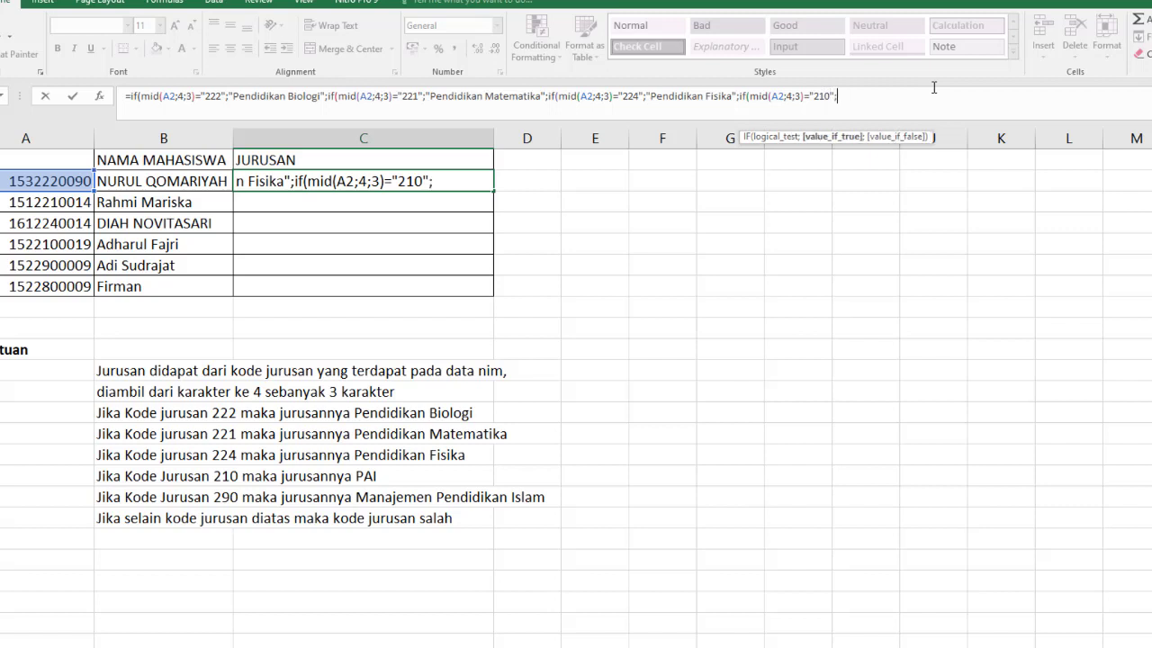
Add "PAI" as the fourth IF's true value and open a fifth nested IF as its false value
type("\"PAI\";")
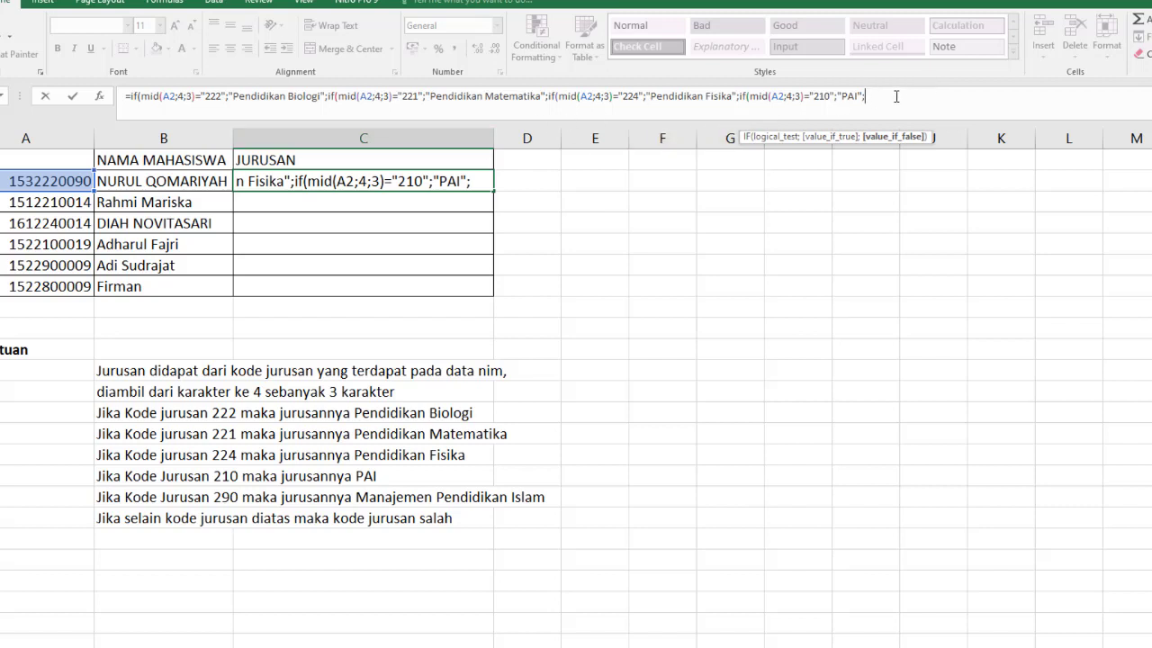
type("if")
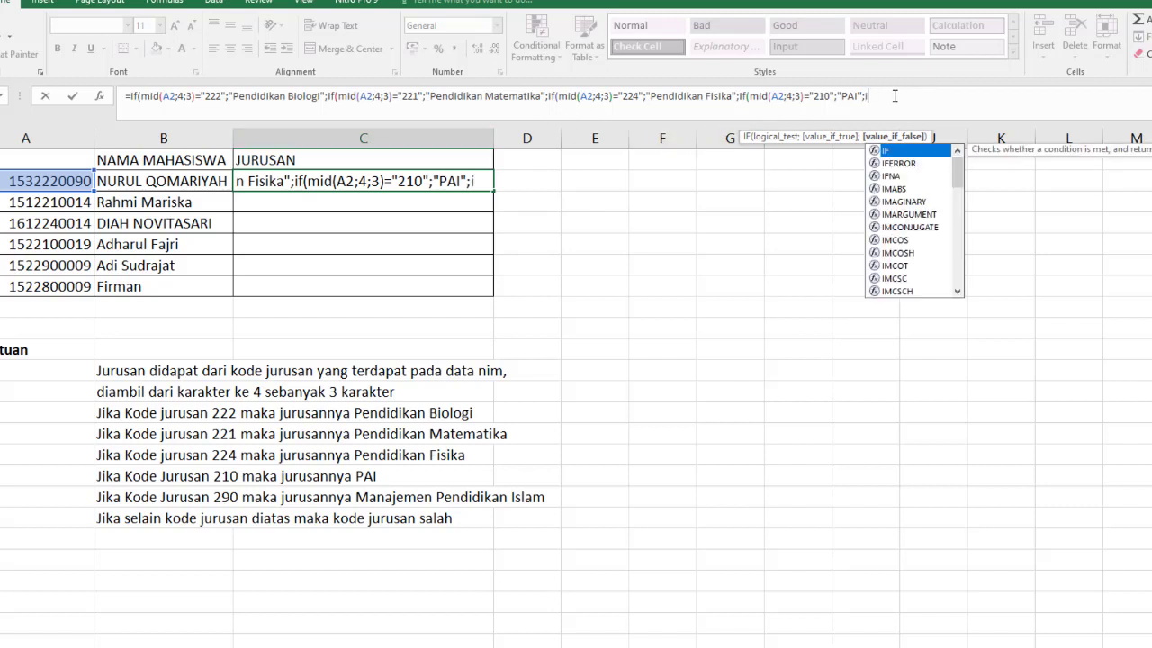
type("(")
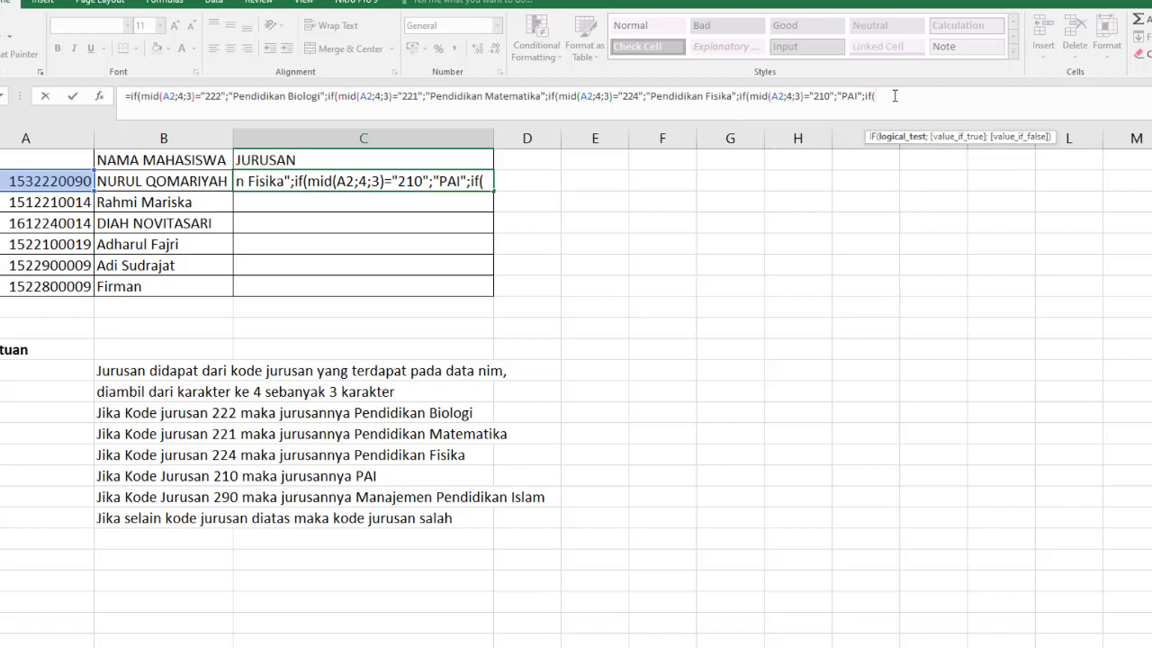
Copy the fourth IF's MID(A2;4;3) test into the fifth nested IF and change its code to "290"
left_click(751, 97)
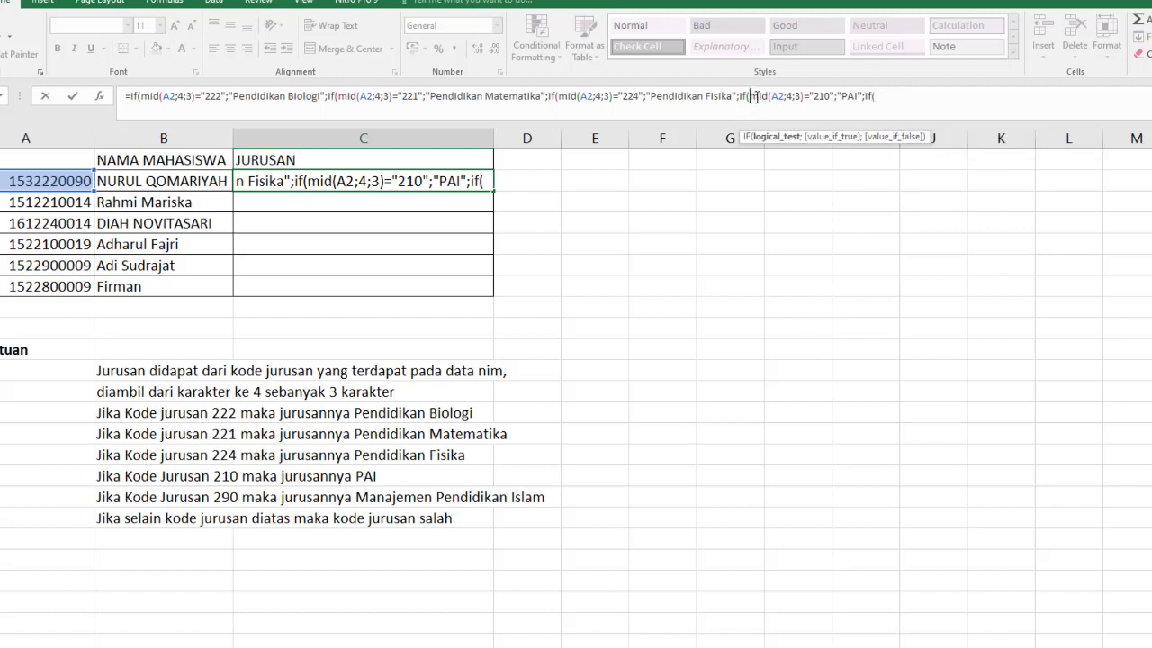
left_click(835, 97, "shift")
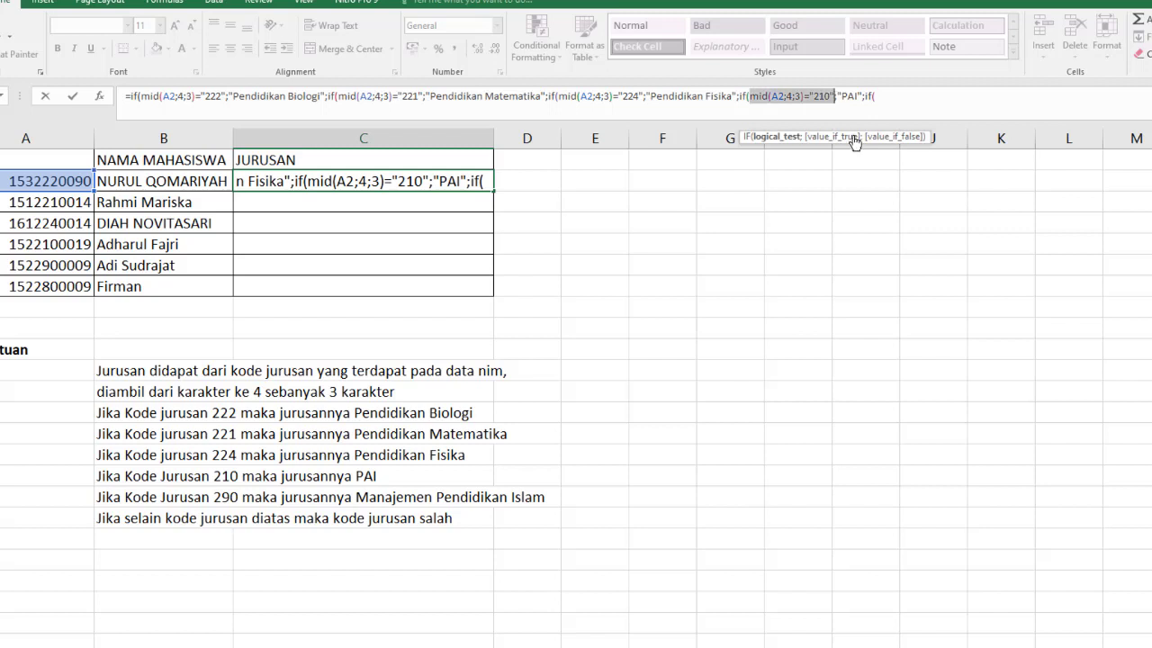
key("ctrl+c")
left_click(892, 96)
key("ctrl+v")
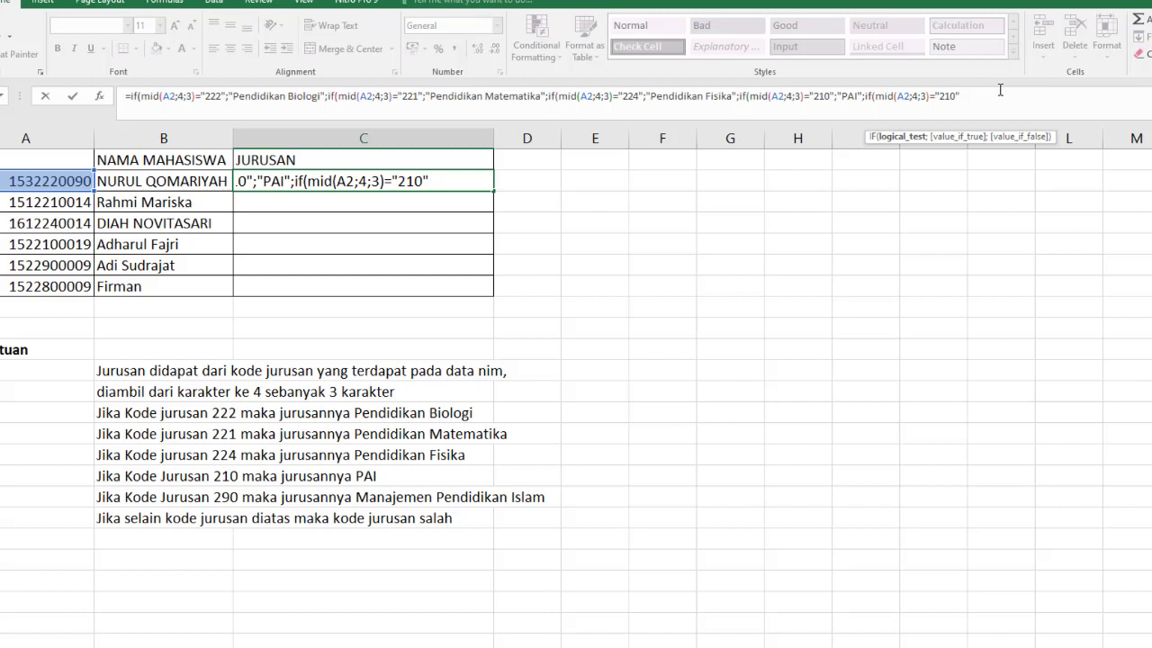
key("Left")
key("BackSpace")
key("BackSpace")
type("90")
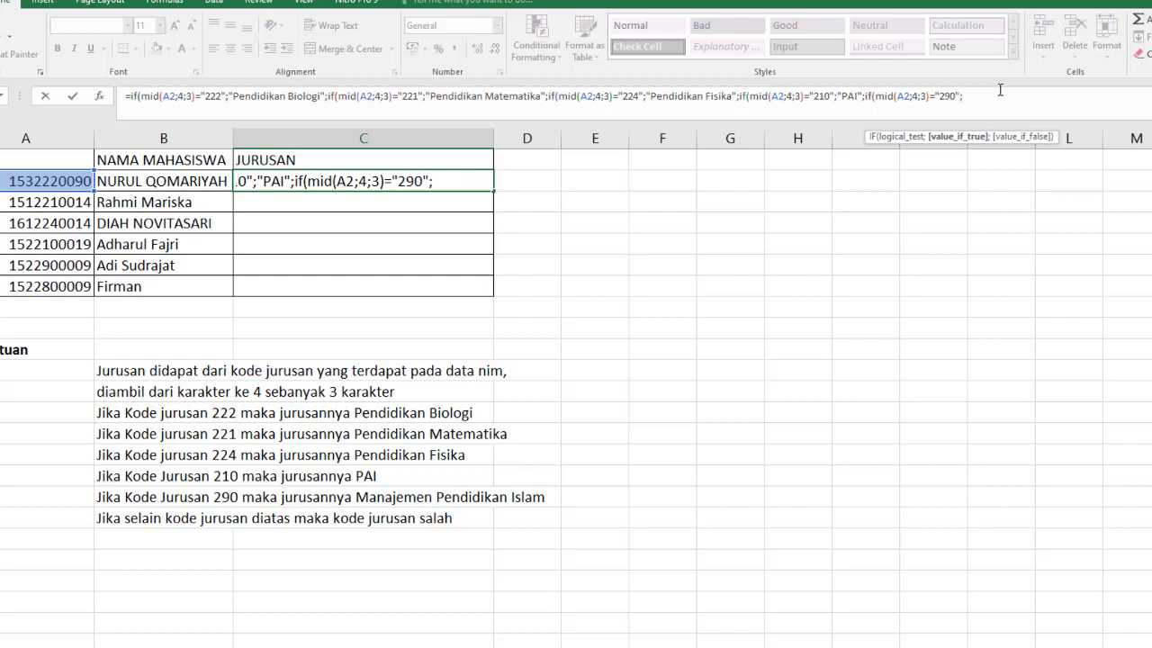
Add "Manajemen Pendidikan Islam" as the fifth IF's true value, followed by a semicolon
type("\"Manajemen Pendidi")
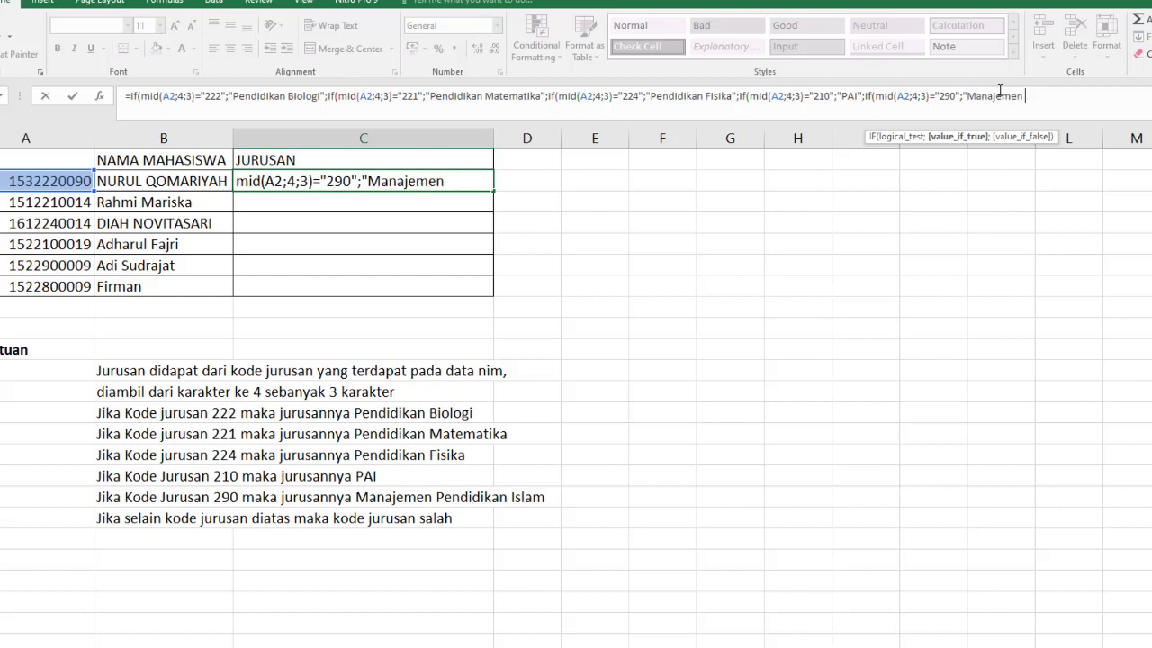
type("kan")
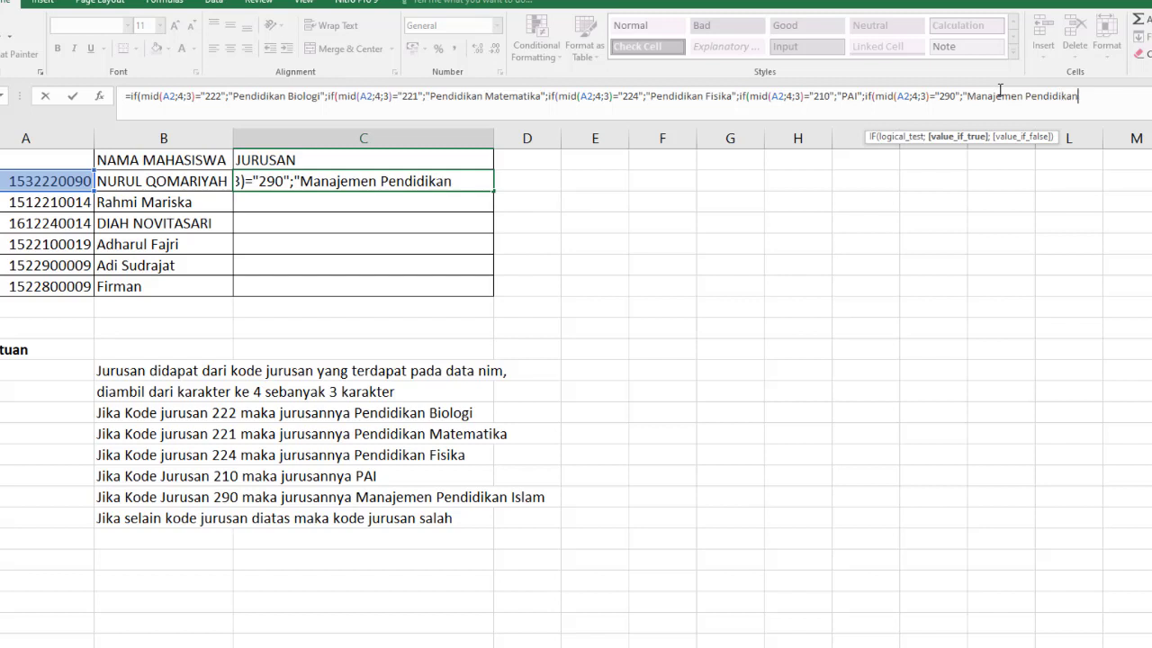
type(" Islam\"")
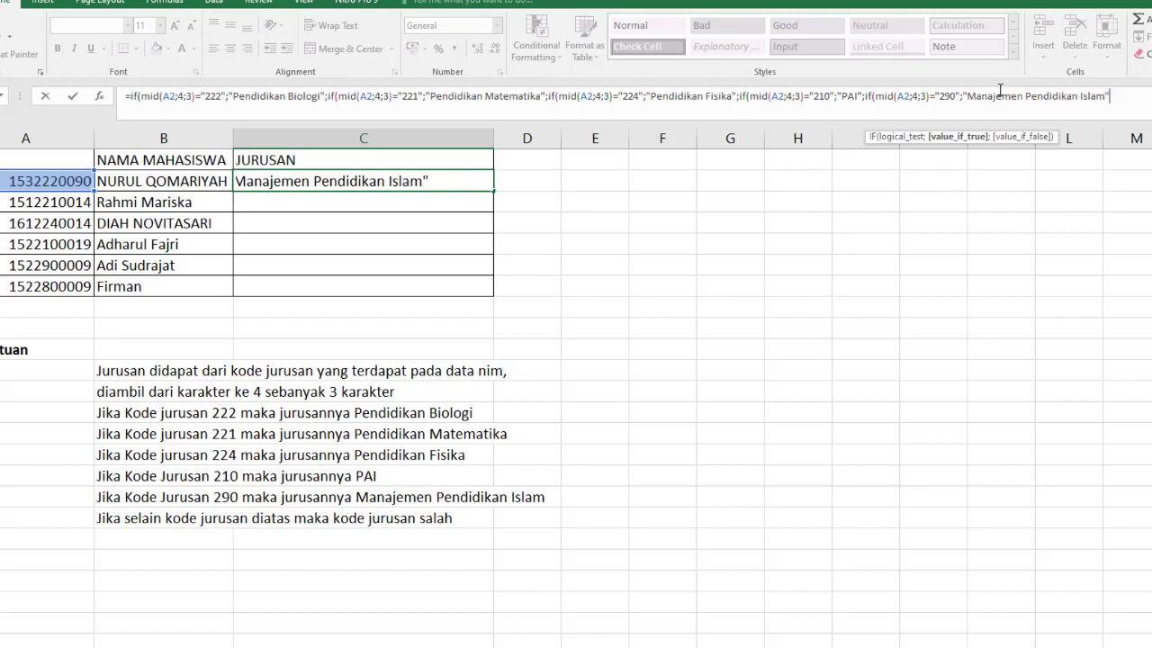
type(";")
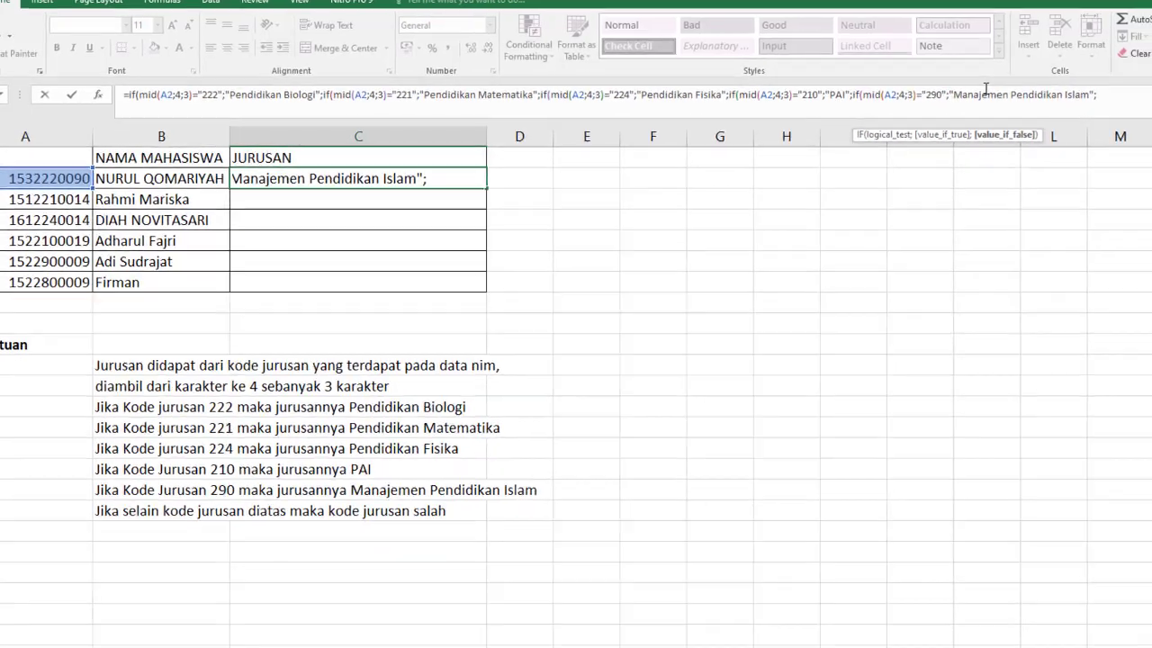
Add "Kode Jurusan Salah" as the final false value, close all five nested IFs and enter the formula in C2
type("\"")
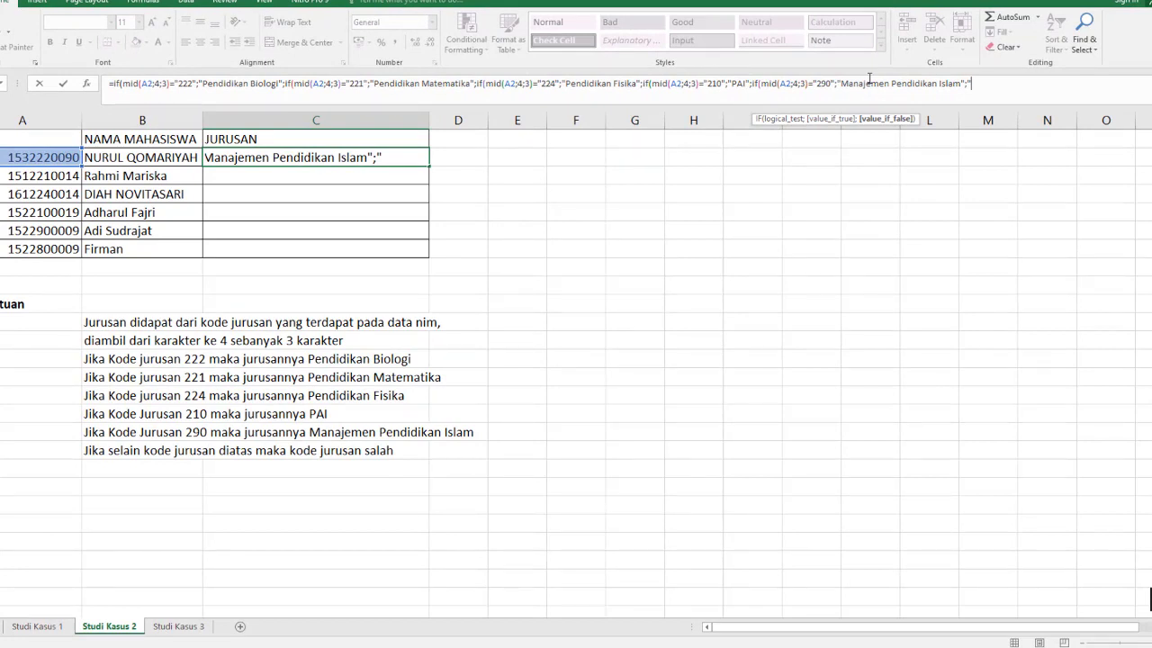
type("Kode Jurusa")
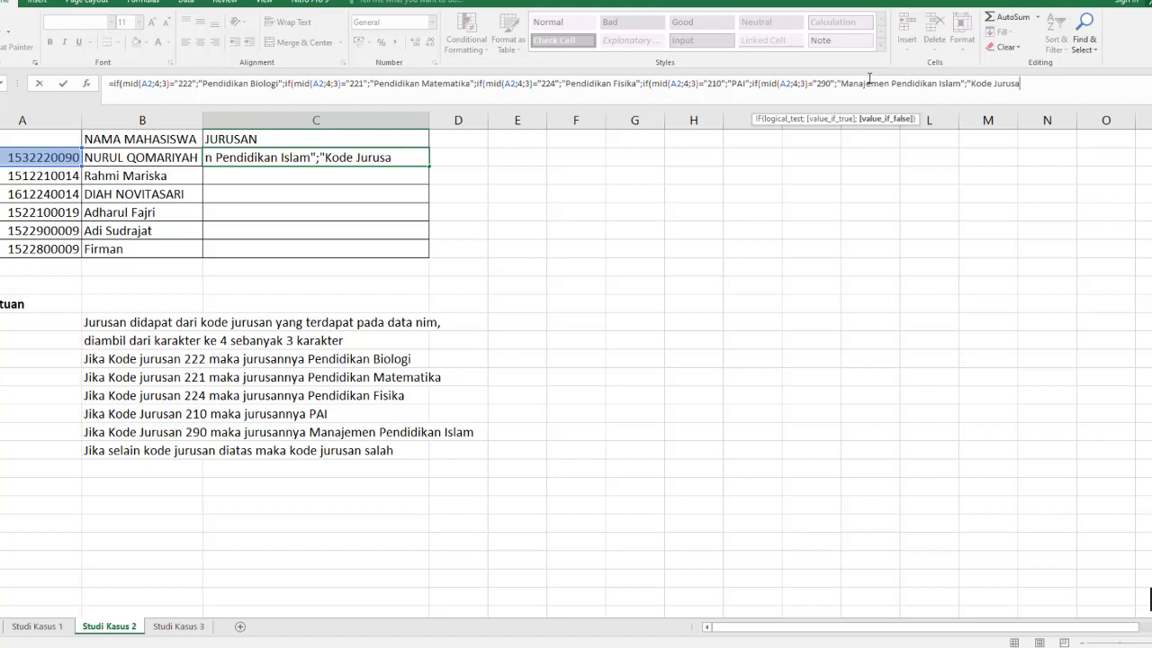
type("n Salah")
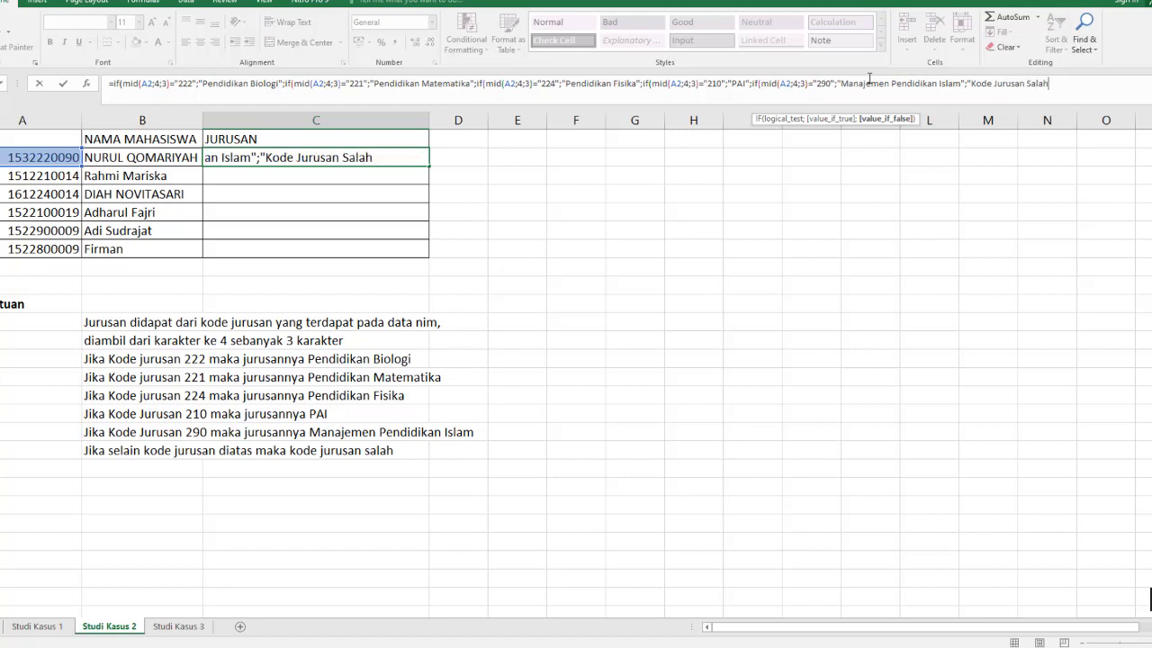
type("\")")
type(")")
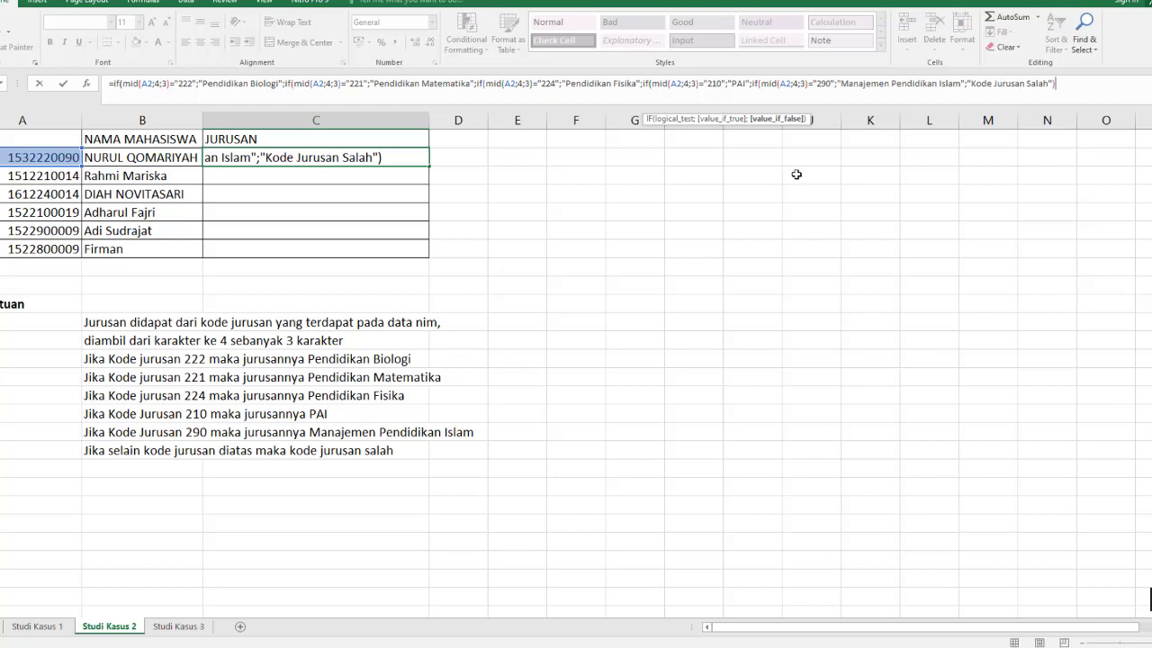
key("BackSpace")
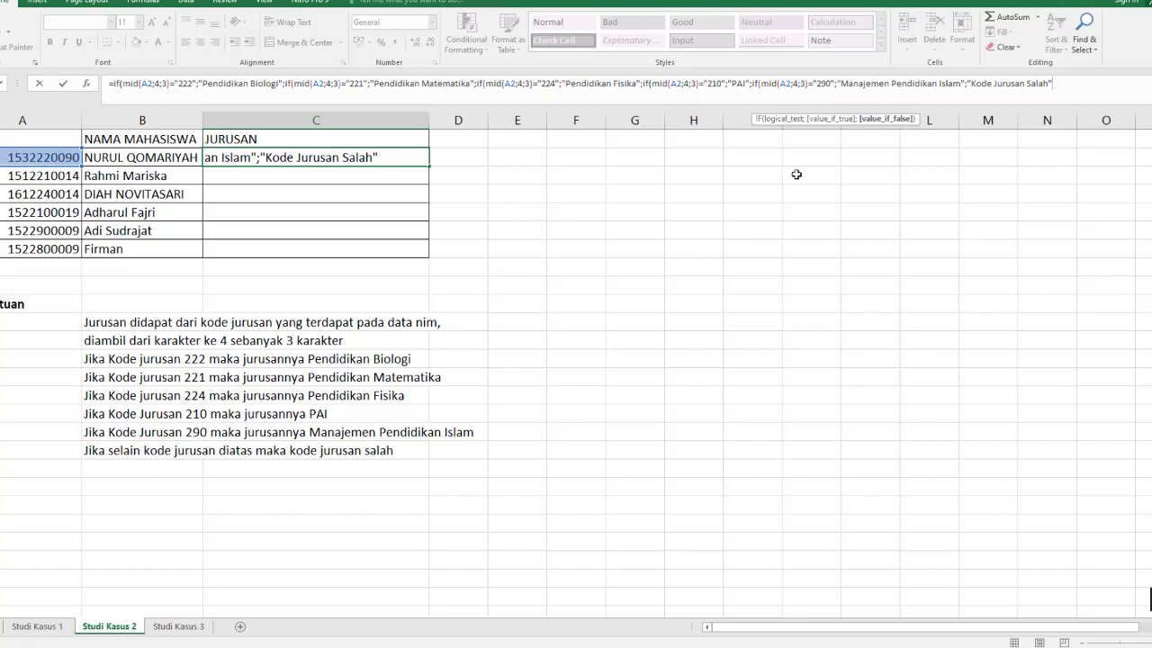
type("))")
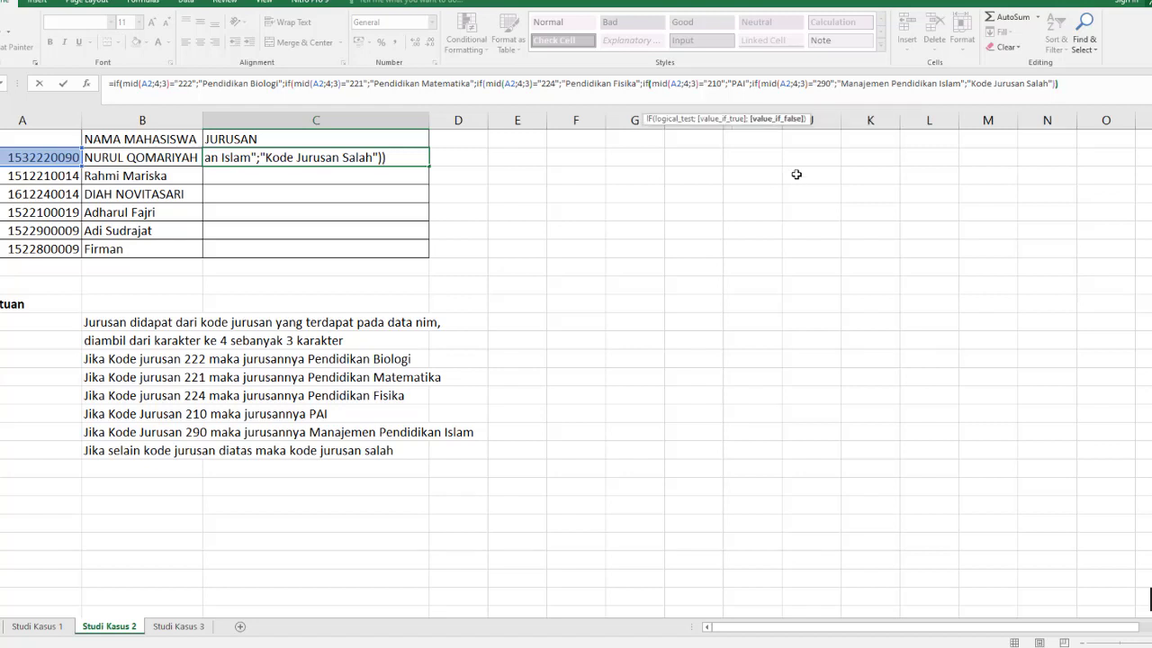
type(")))")
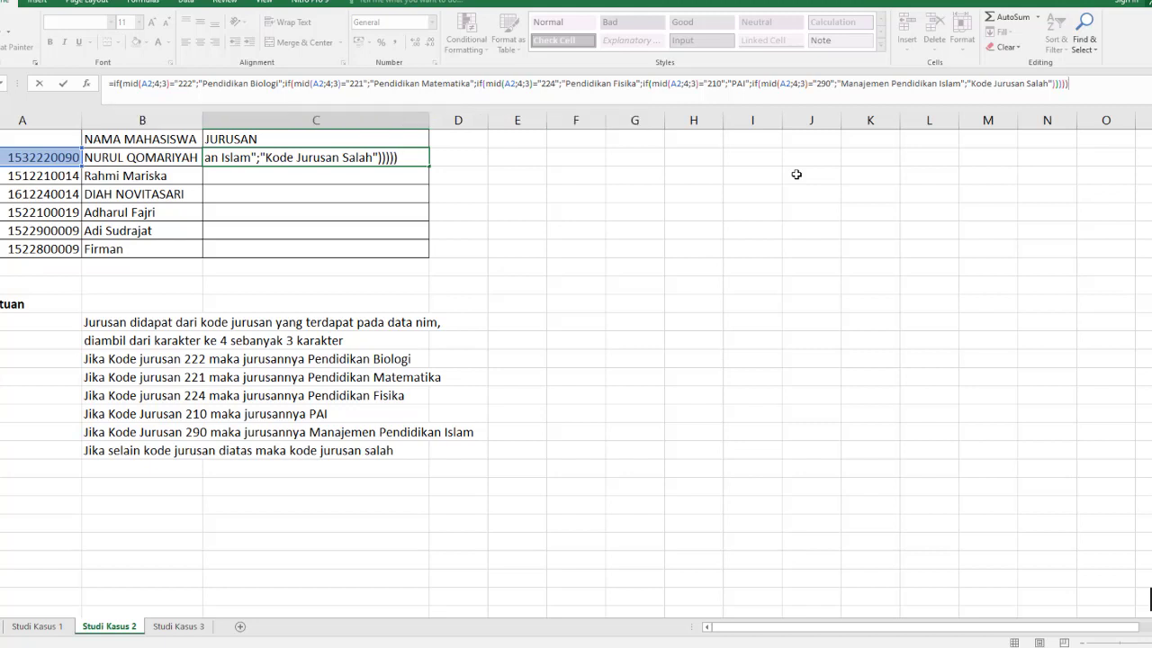
key("Return")
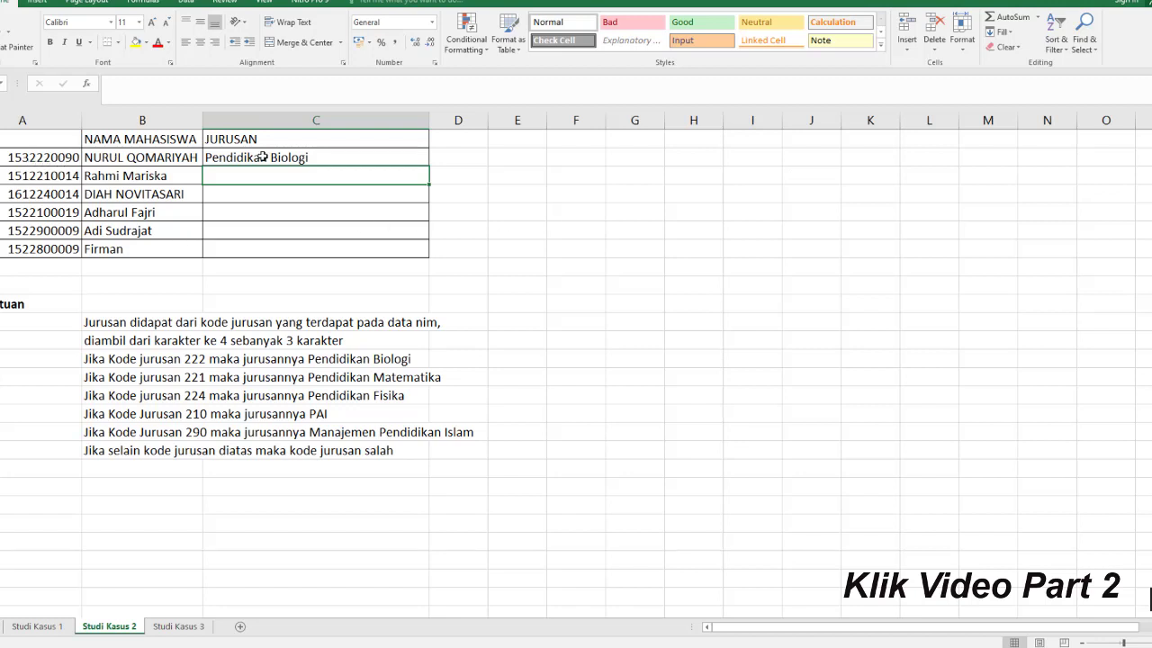
Fill the Jurusan formula from C2 down through C7
left_click(333, 158)
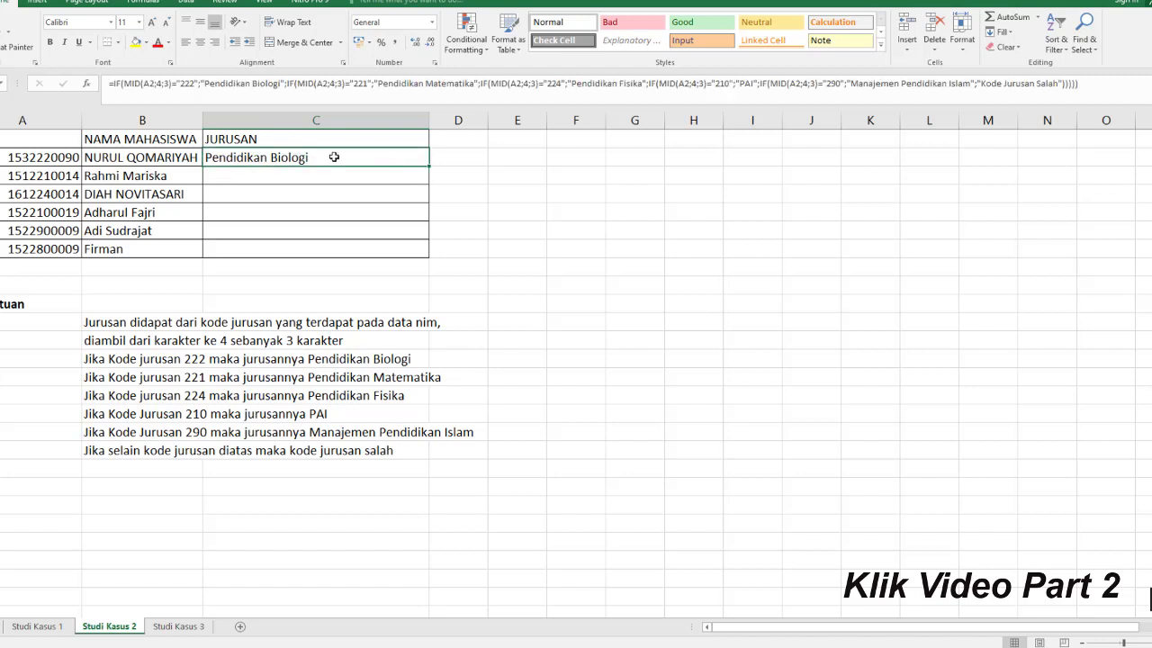
double_click(430, 165)
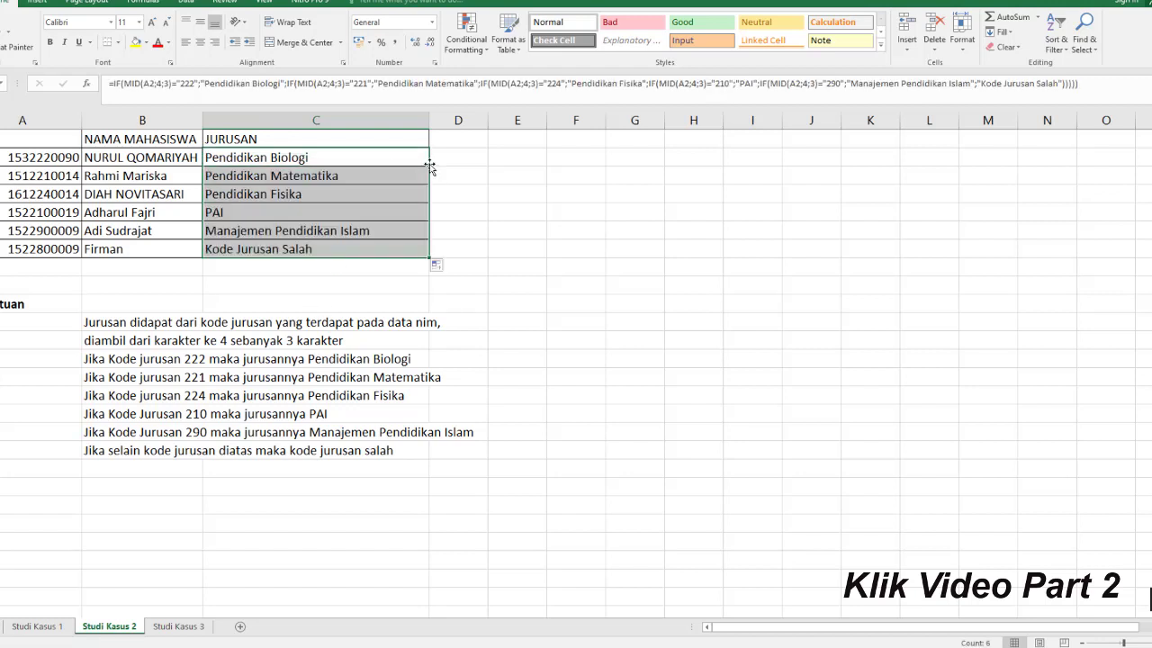